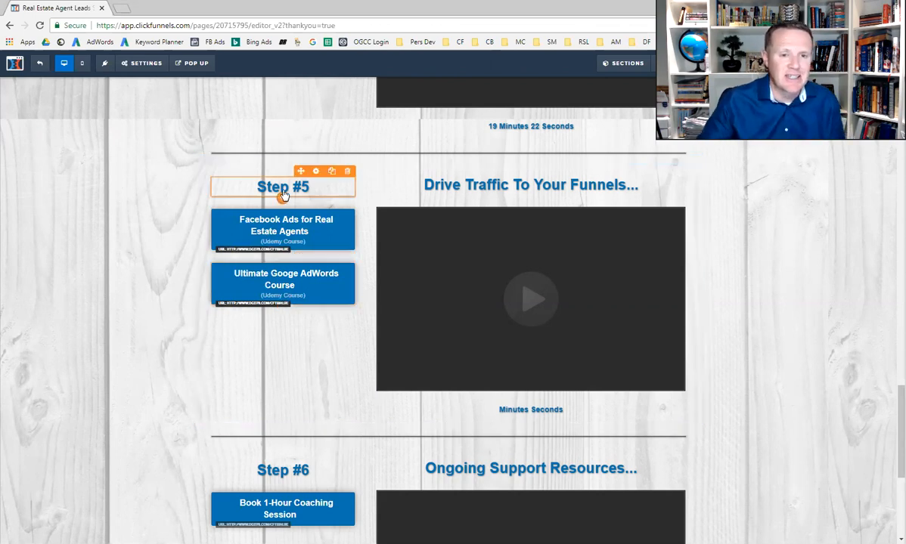
Go to Ads Manager on facebook.com and dismiss the notice about edited campaigns
{"action": "left_click", "coordinate": [121, 8]}
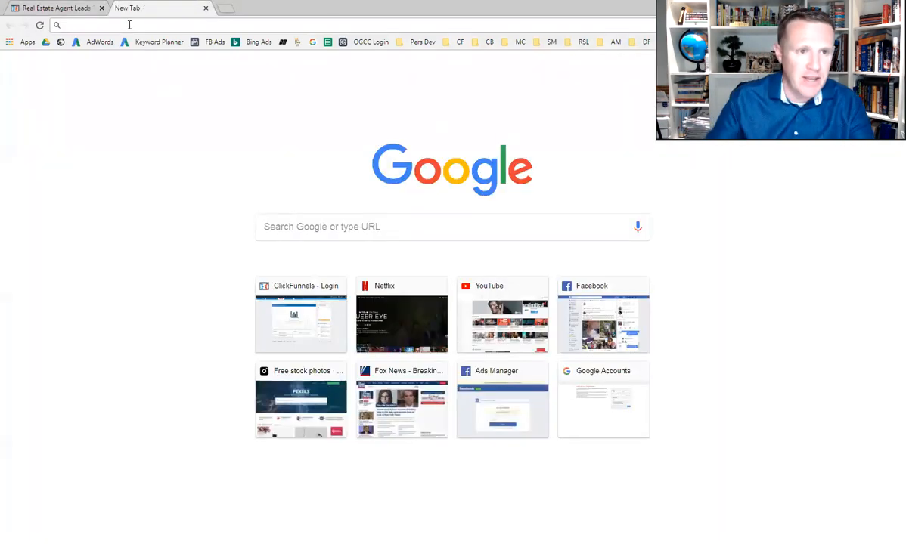
{"action": "left_click", "coordinate": [205, 8]}
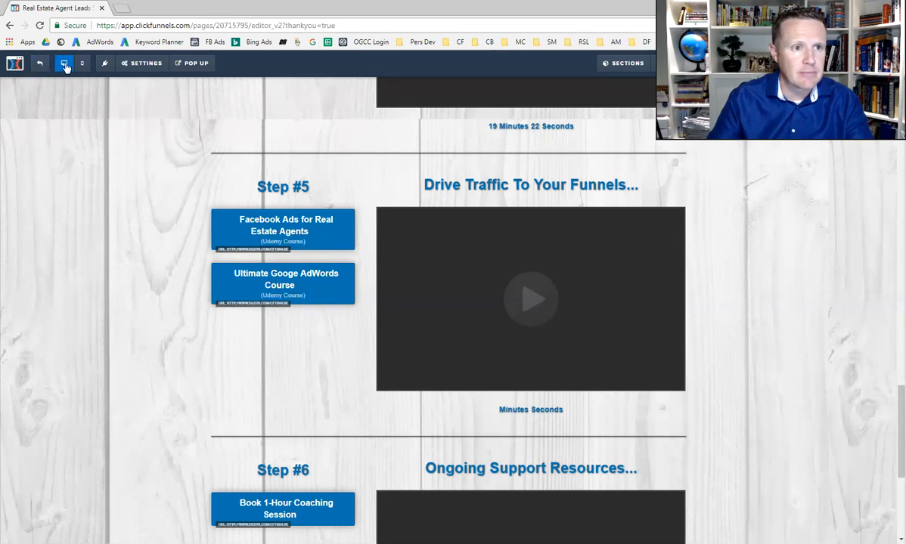
{"action": "left_click", "coordinate": [126, 25]}
{"action": "type", "text": "facebook.com"}
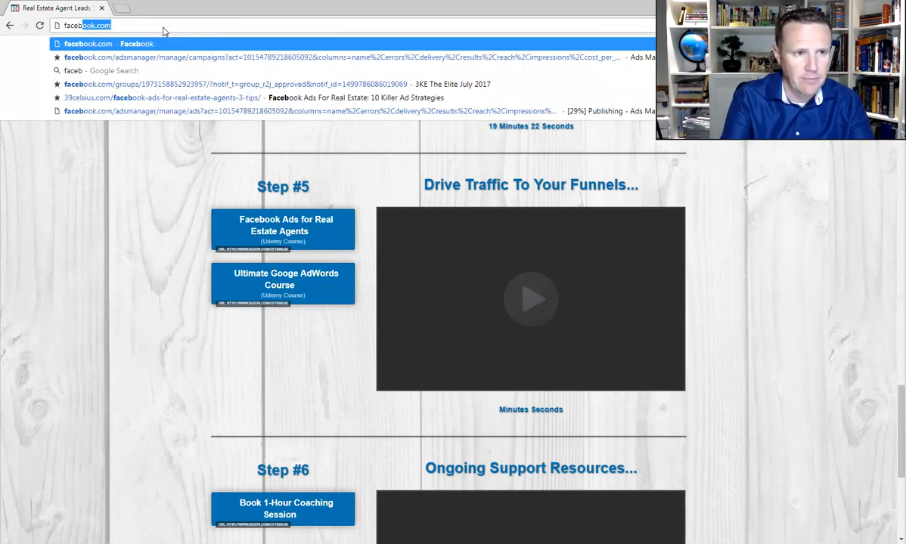
{"action": "key", "text": "Return"}
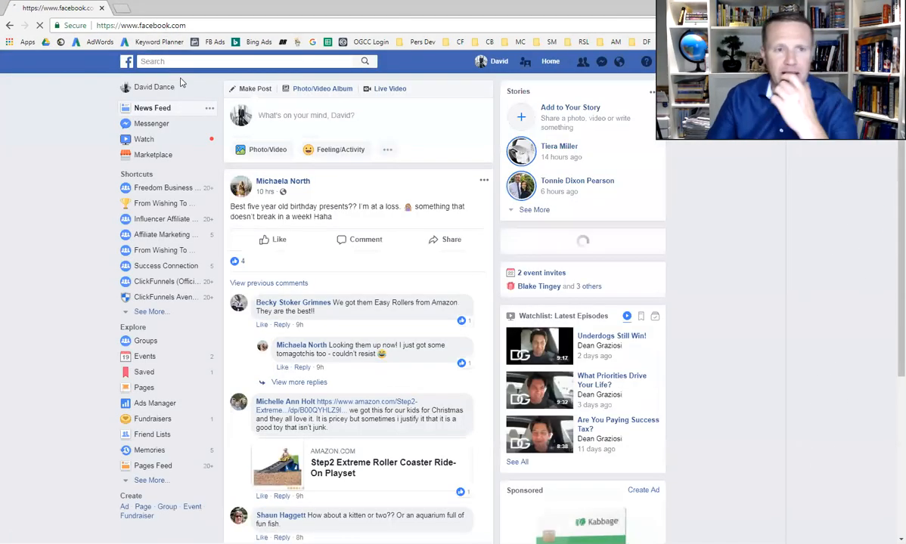
{"action": "left_click", "coordinate": [157, 405]}
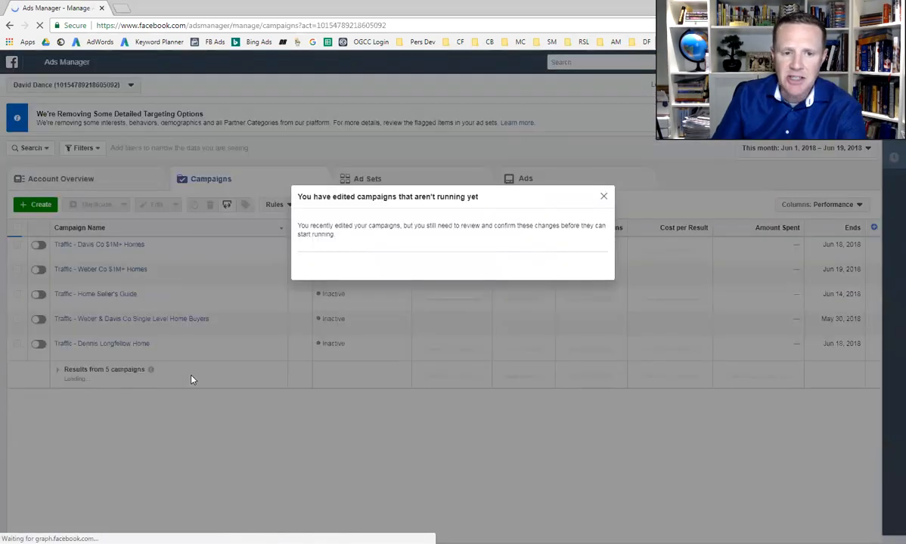
{"action": "left_click", "coordinate": [603, 197]}
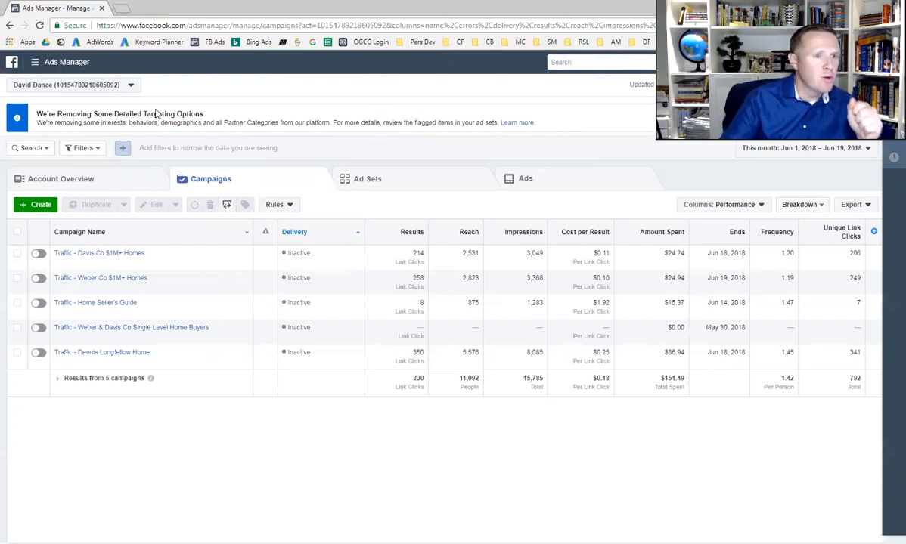
Open the details of the ad account's existing Facebook pixel in Events Manager
{"action": "left_click", "coordinate": [58, 67]}
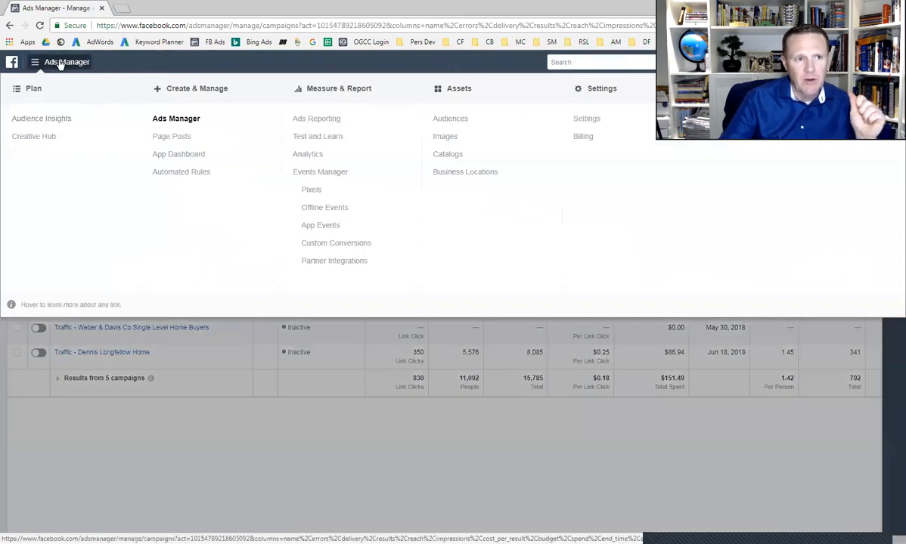
{"action": "left_click", "coordinate": [310, 191]}
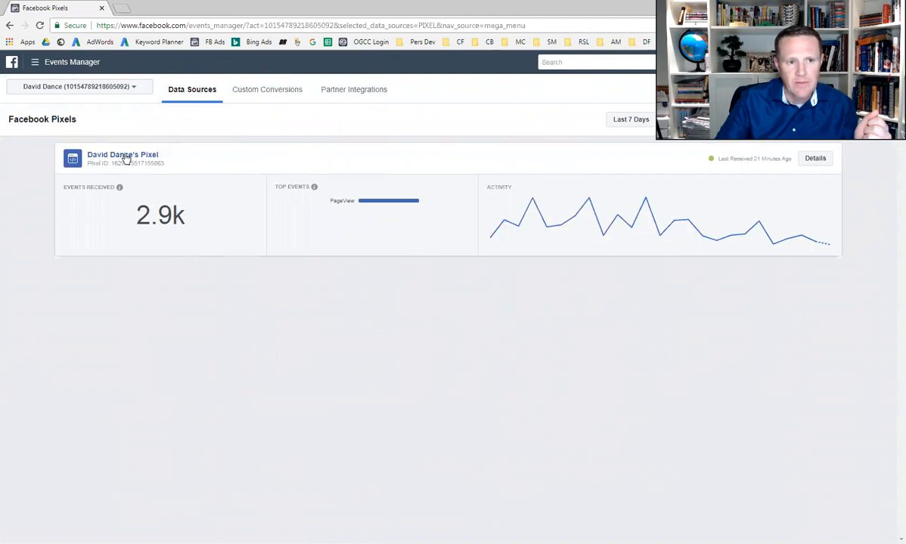
{"action": "left_click", "coordinate": [815, 159]}
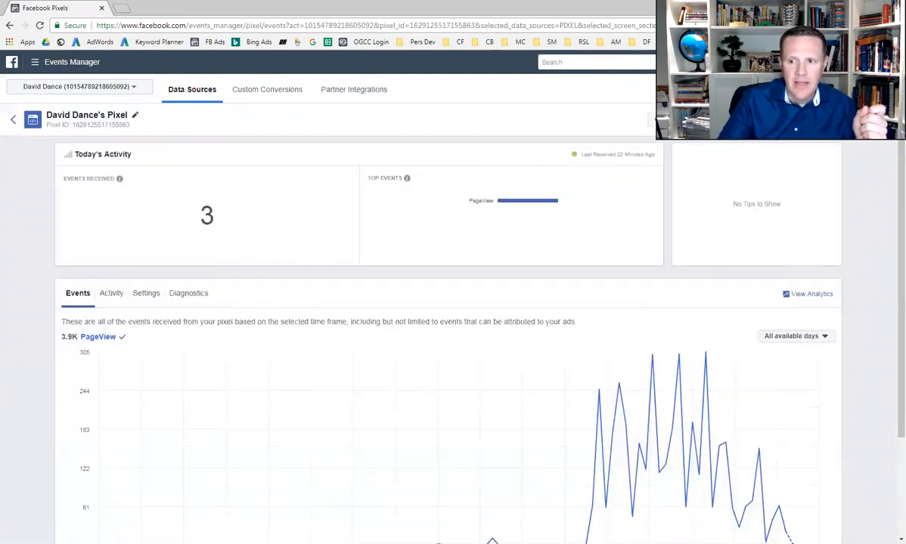
Bring up the pixel's manual installation instructions and copy the entire Facebook pixel code
{"action": "left_click", "coordinate": [860, 119]}
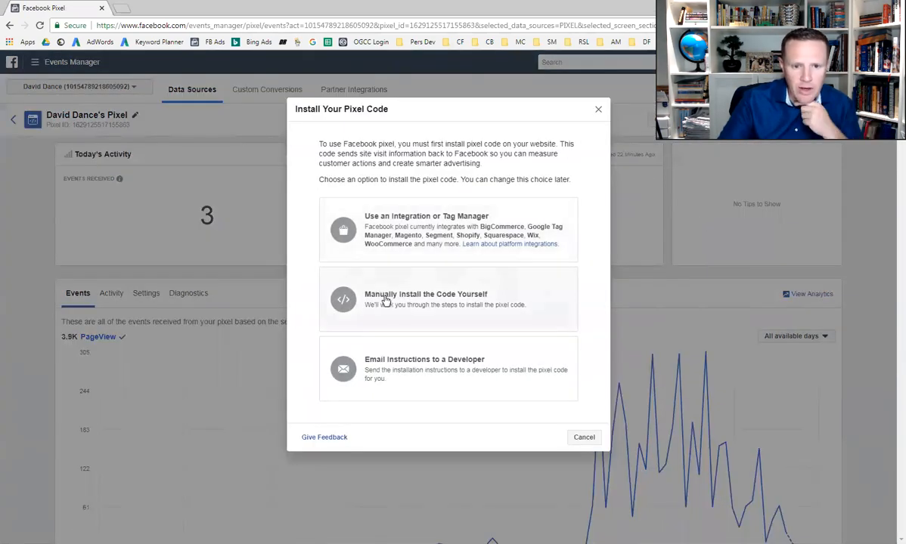
{"action": "left_click", "coordinate": [457, 301]}
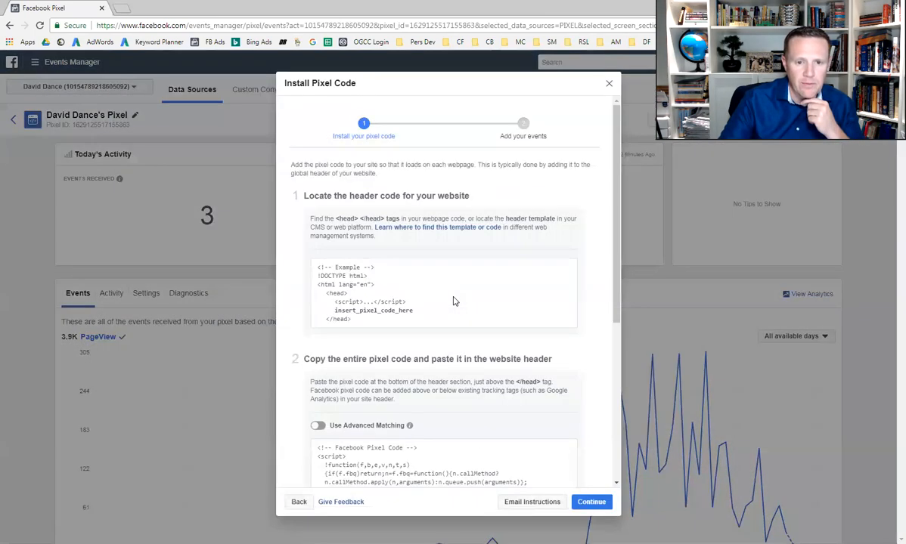
{"action": "scroll", "coordinate": [597, 310], "scroll_direction": "down", "scroll_amount": 3}
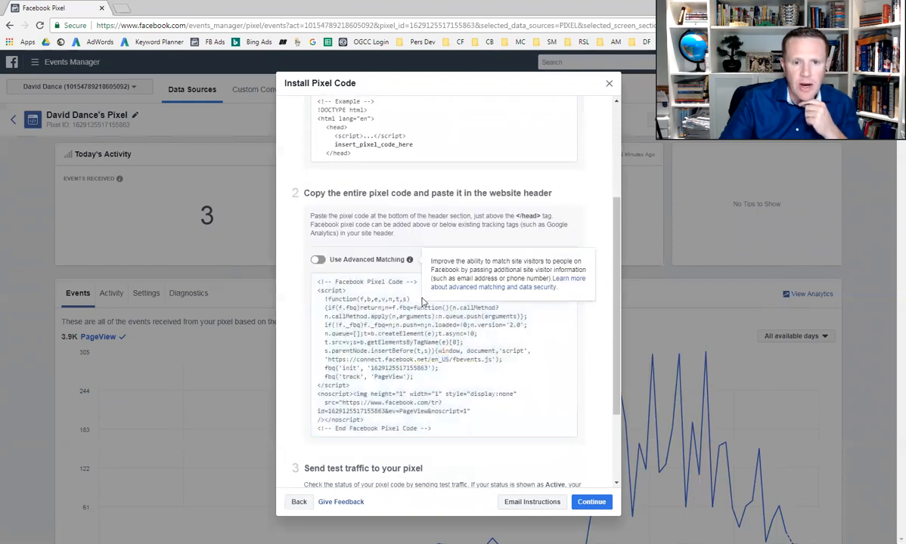
{"action": "left_click", "coordinate": [441, 359]}
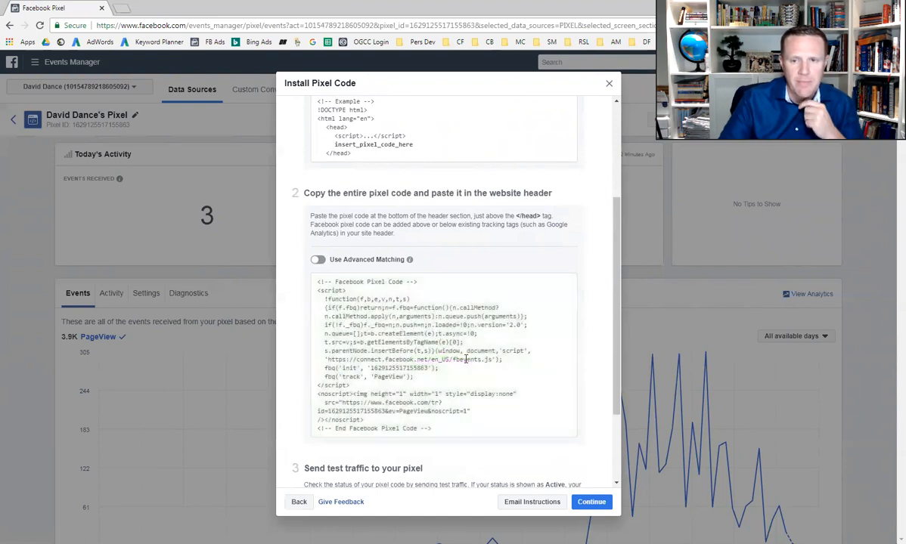
Open ClickFunnels in a new browser tab from its saved bookmark and show the list of all funnels
{"action": "left_click", "coordinate": [121, 9]}
{"action": "left_click", "coordinate": [459, 42]}
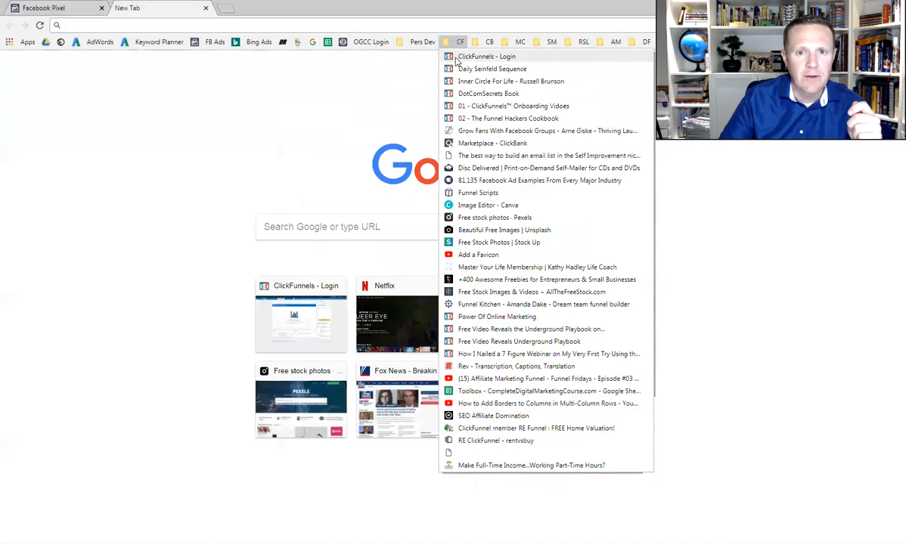
{"action": "left_click", "coordinate": [457, 56]}
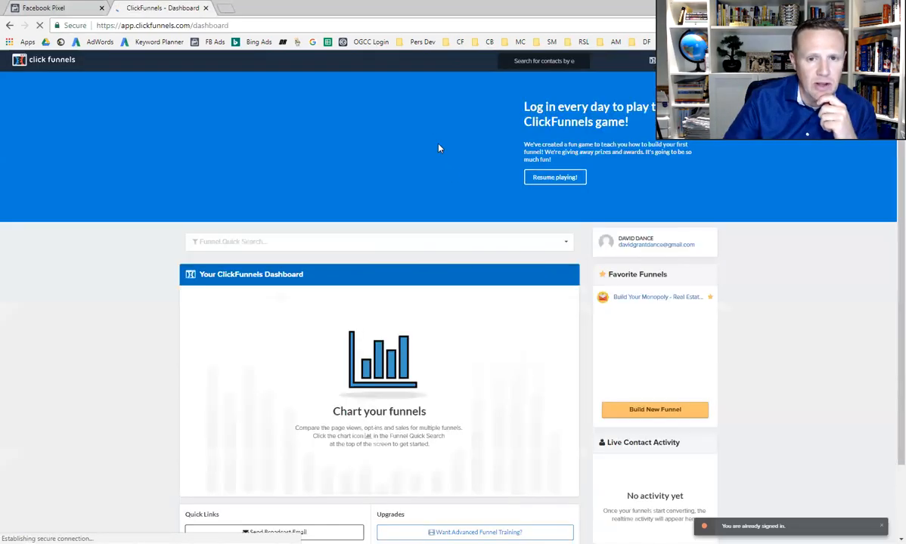
{"action": "scroll", "coordinate": [439, 147], "scroll_direction": "down", "scroll_amount": 2}
{"action": "mouse_move", "coordinate": [677, 60]}
{"action": "left_click", "coordinate": [680, 128]}
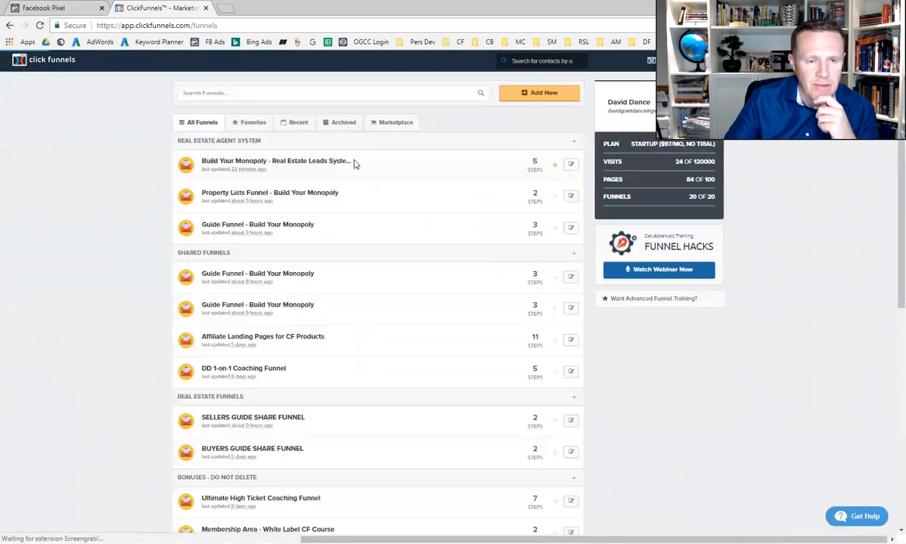
Paste the Facebook pixel code as head tracking code in the settings of Guide Funnel - Build Your Monopoly under Real Estate Agent System
{"action": "left_click", "coordinate": [239, 230]}
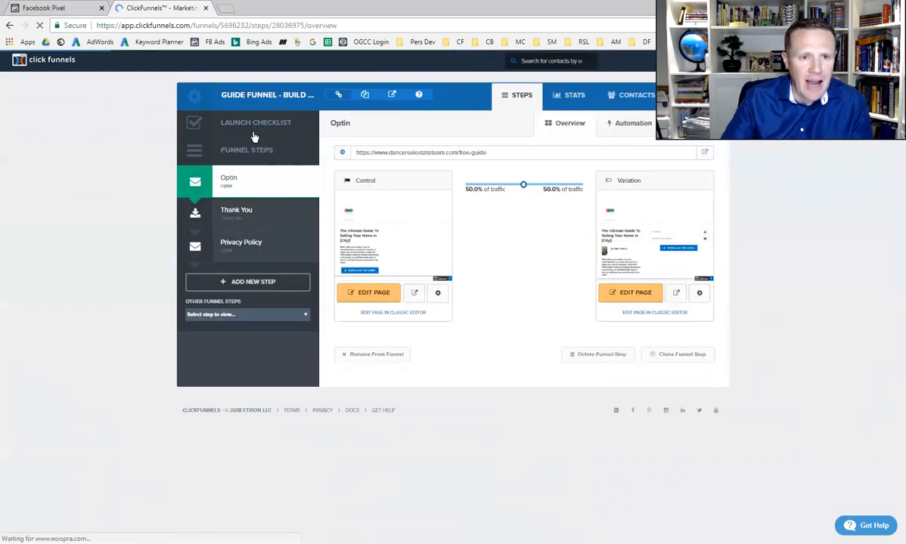
{"action": "left_click", "coordinate": [194, 94]}
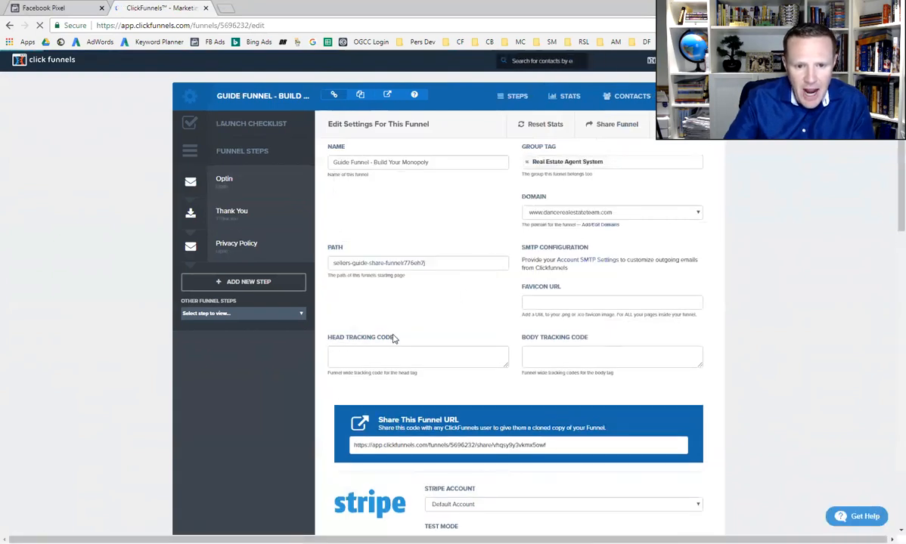
{"action": "left_click", "coordinate": [362, 348]}
{"action": "right_click", "coordinate": [340, 351]}
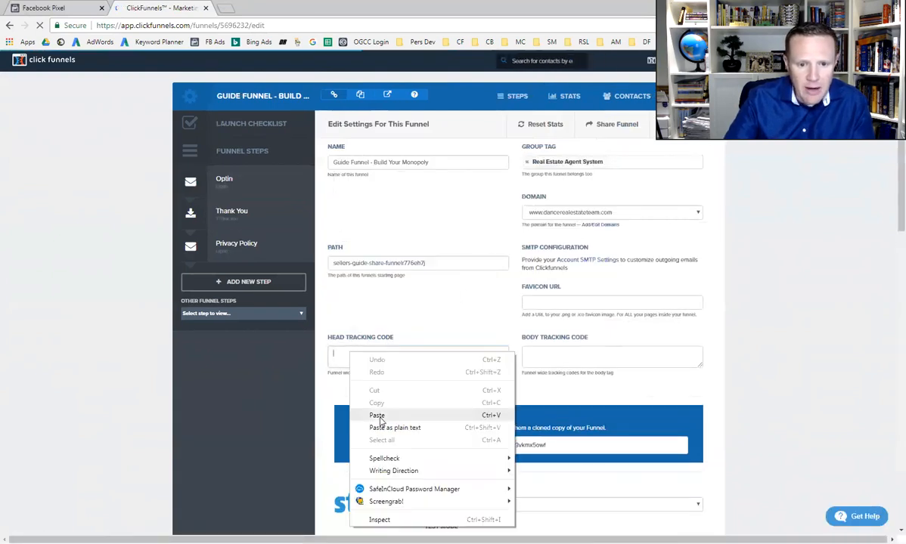
{"action": "left_click", "coordinate": [359, 397]}
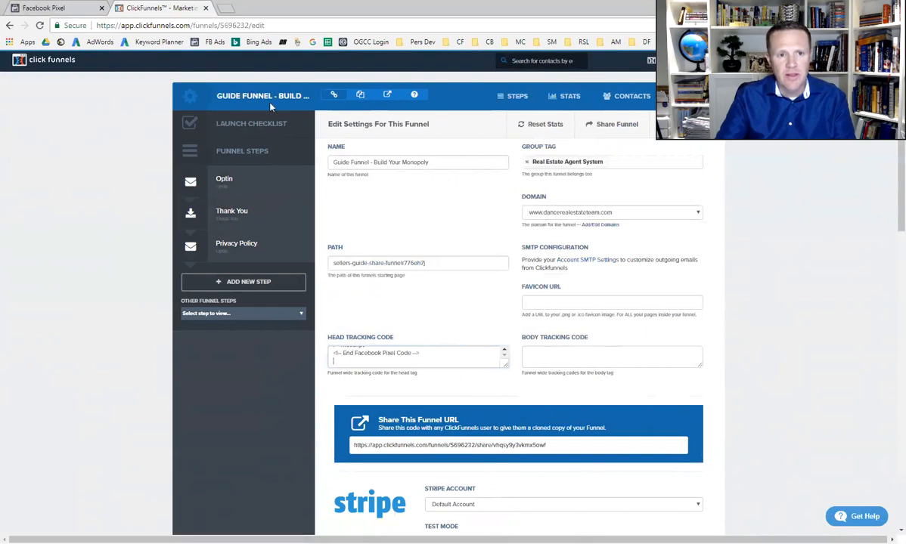
Paste the Facebook pixel code as head tracking code in the settings of Property Lists Funnel - Build Your Monopoly
{"action": "mouse_move", "coordinate": [665, 60]}
{"action": "left_click", "coordinate": [669, 81]}
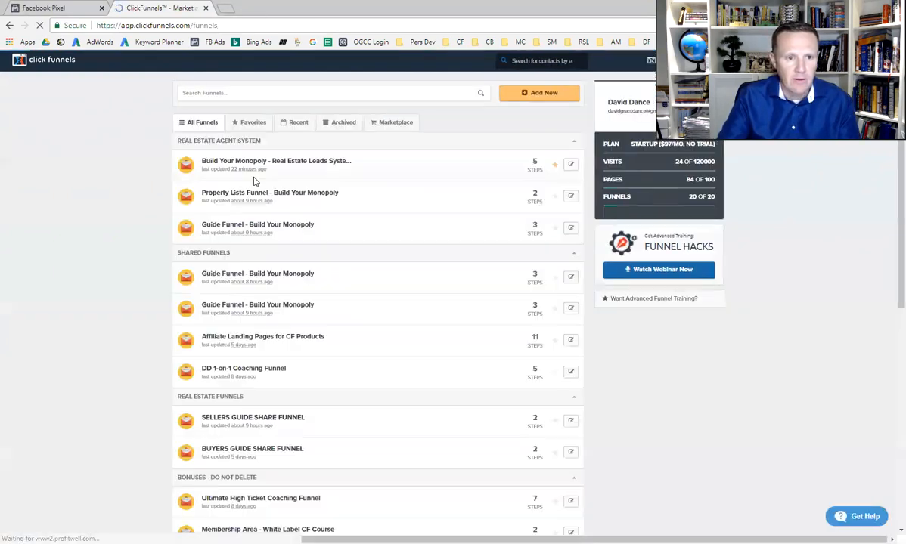
{"action": "left_click", "coordinate": [229, 195]}
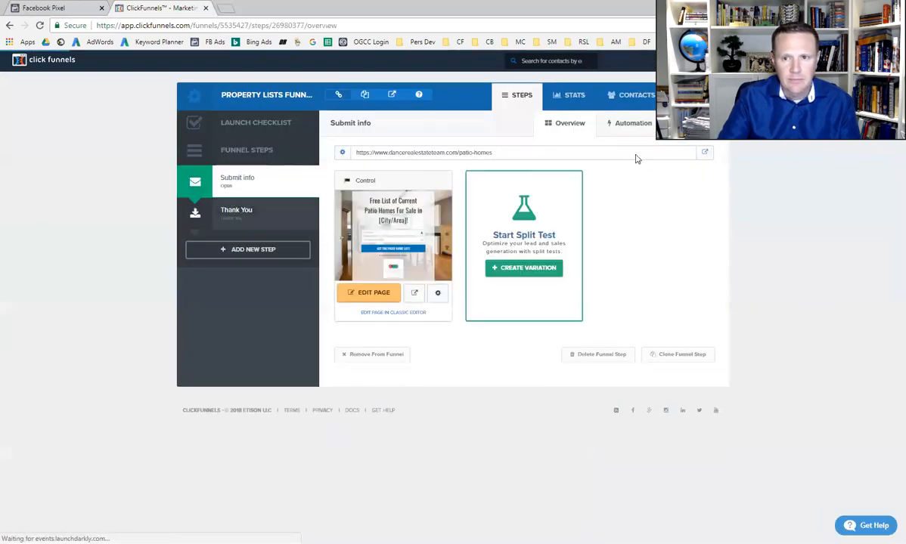
{"action": "left_click", "coordinate": [692, 96]}
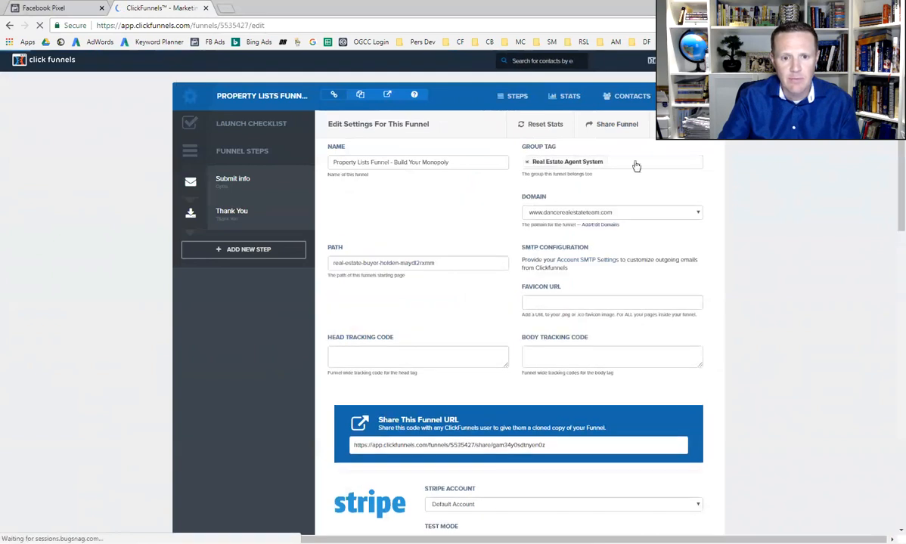
{"action": "right_click", "coordinate": [358, 352]}
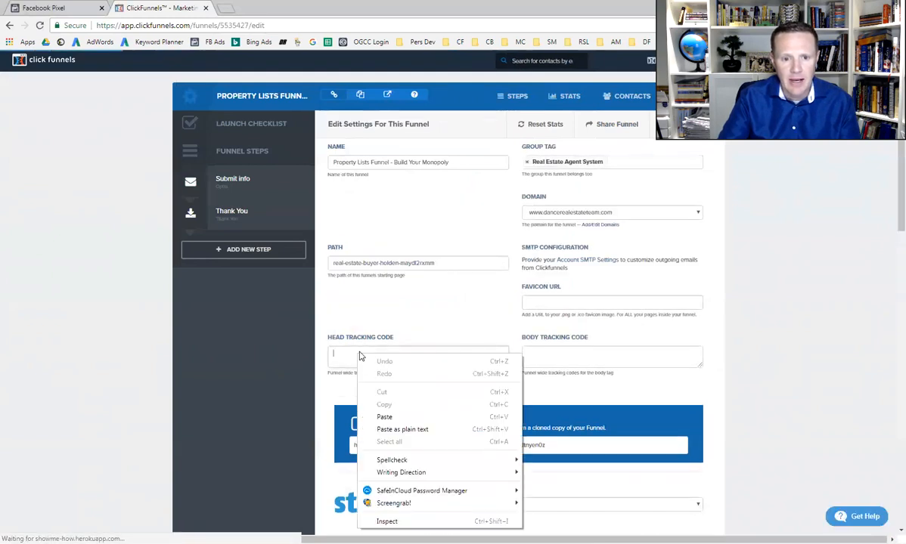
{"action": "left_click", "coordinate": [386, 416]}
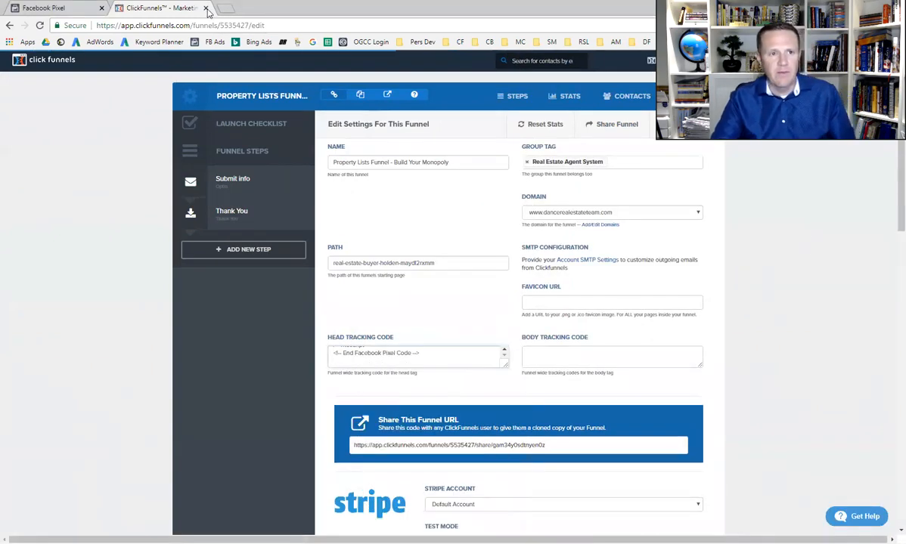
Switch back to Facebook, close the pixel installation instructions and go to the account's Audiences
{"action": "left_click", "coordinate": [61, 7]}
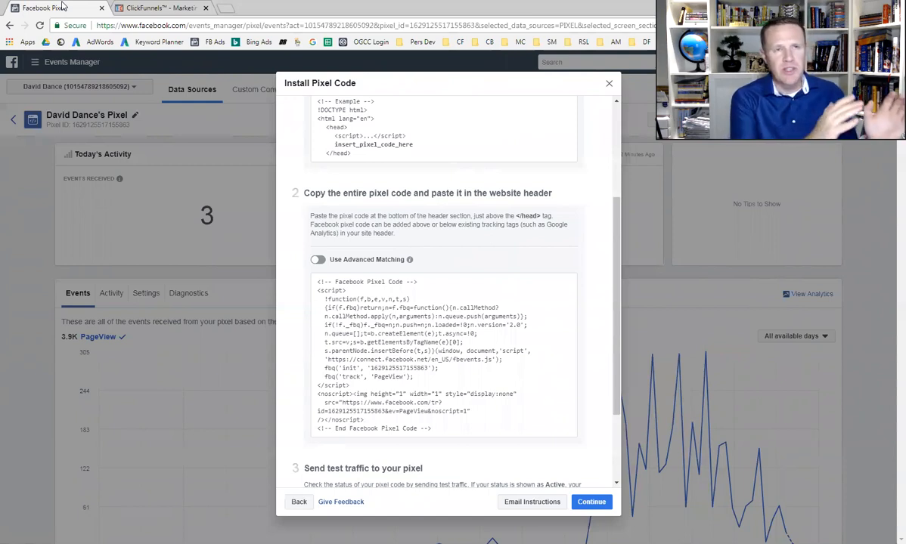
{"action": "left_click", "coordinate": [114, 6]}
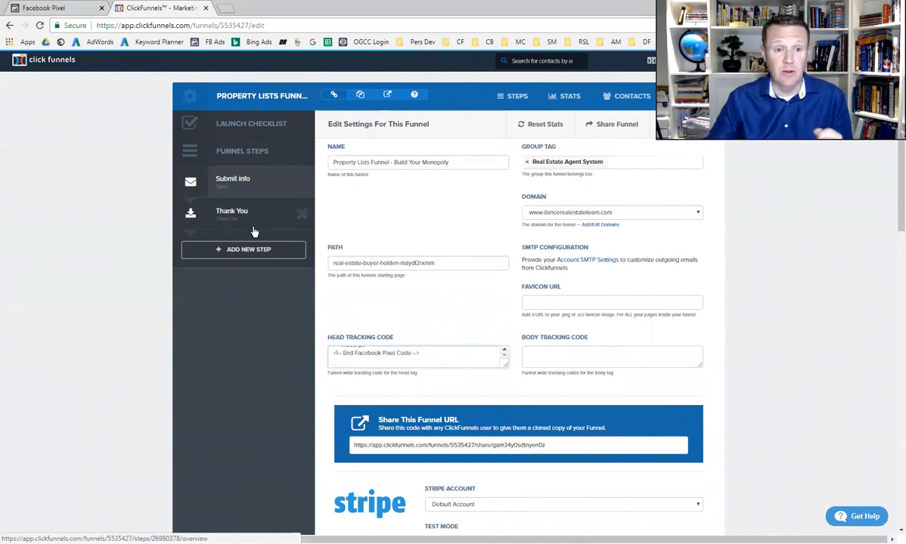
{"action": "left_click", "coordinate": [61, 9]}
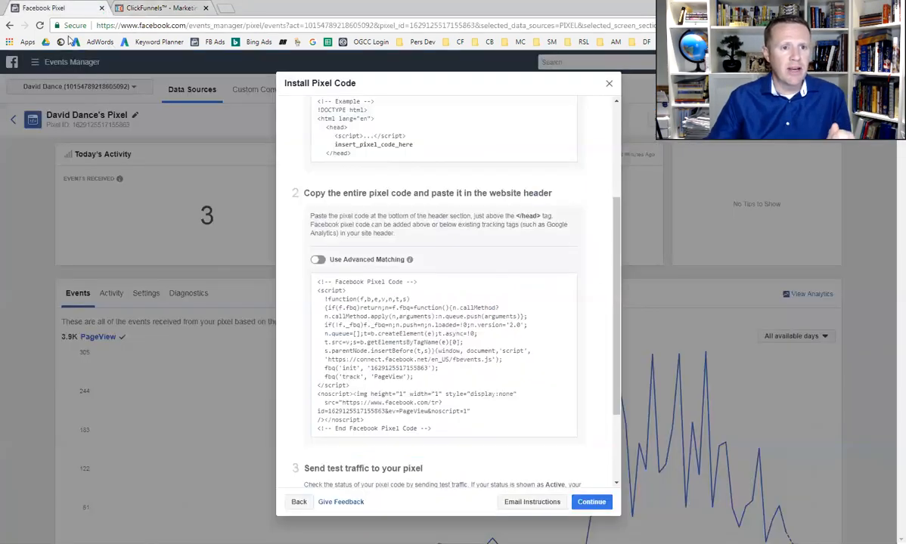
{"action": "left_click", "coordinate": [610, 85]}
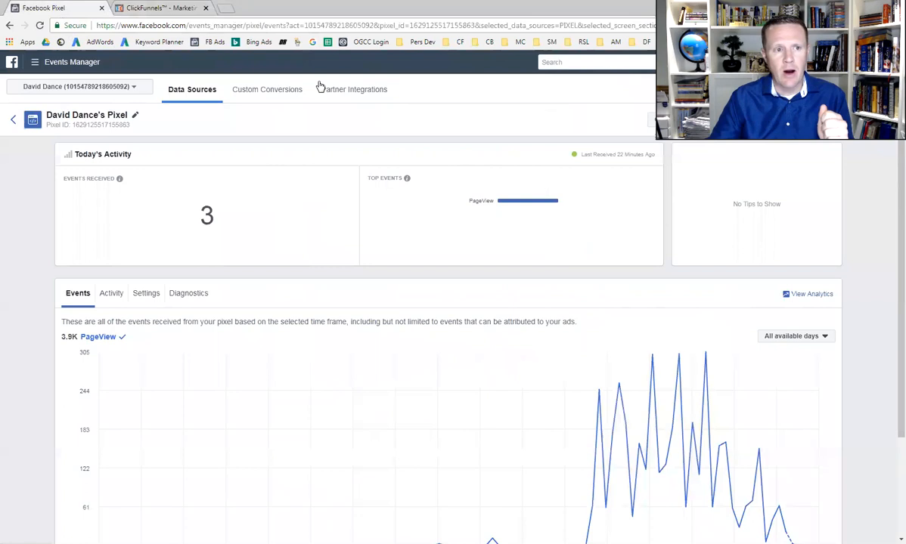
{"action": "left_click", "coordinate": [58, 64]}
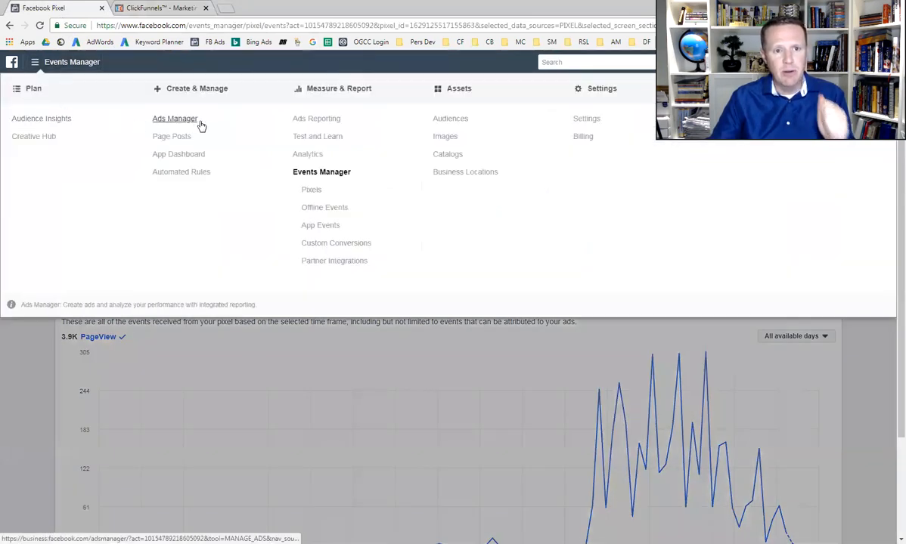
{"action": "left_click", "coordinate": [456, 121]}
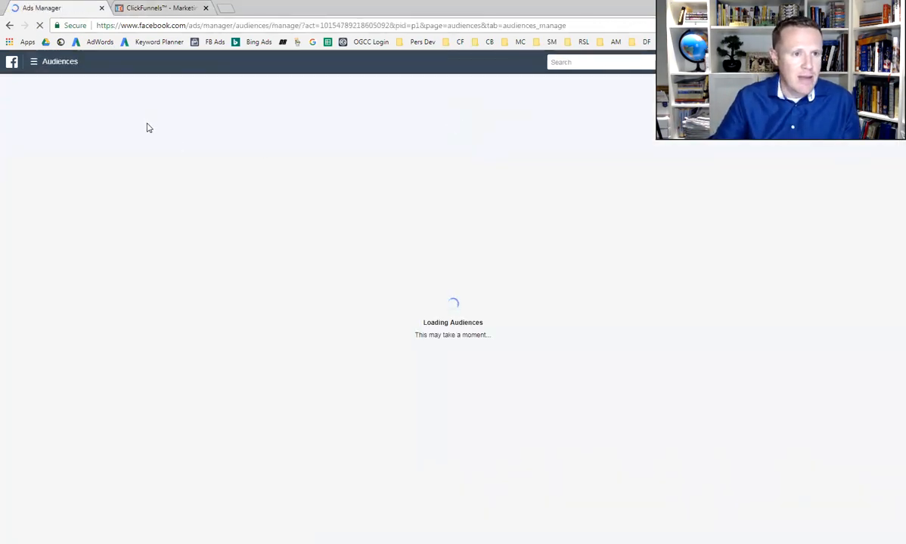
Start a website-traffic custom audience of people who visited specific web pages in the past 180 days
{"action": "left_click", "coordinate": [53, 127]}
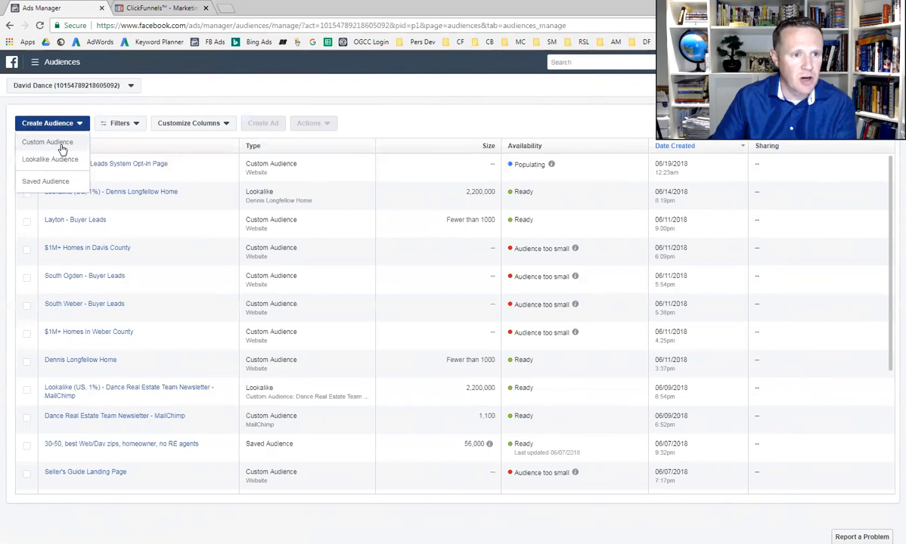
{"action": "left_click", "coordinate": [61, 144]}
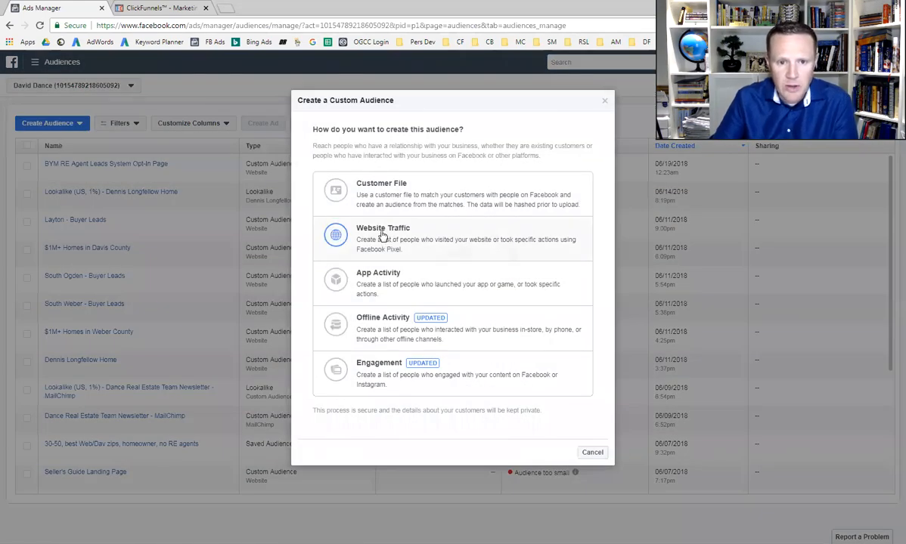
{"action": "left_click", "coordinate": [384, 235]}
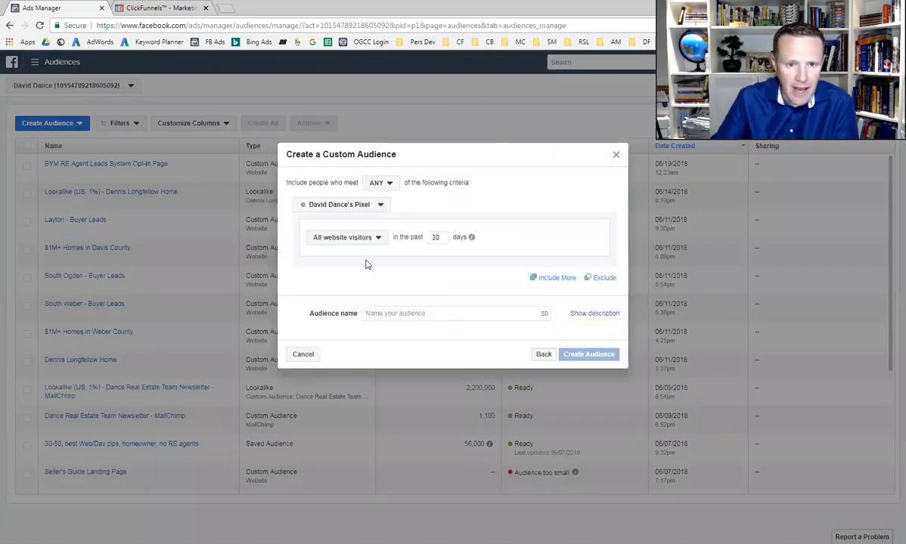
{"action": "left_click", "coordinate": [378, 241]}
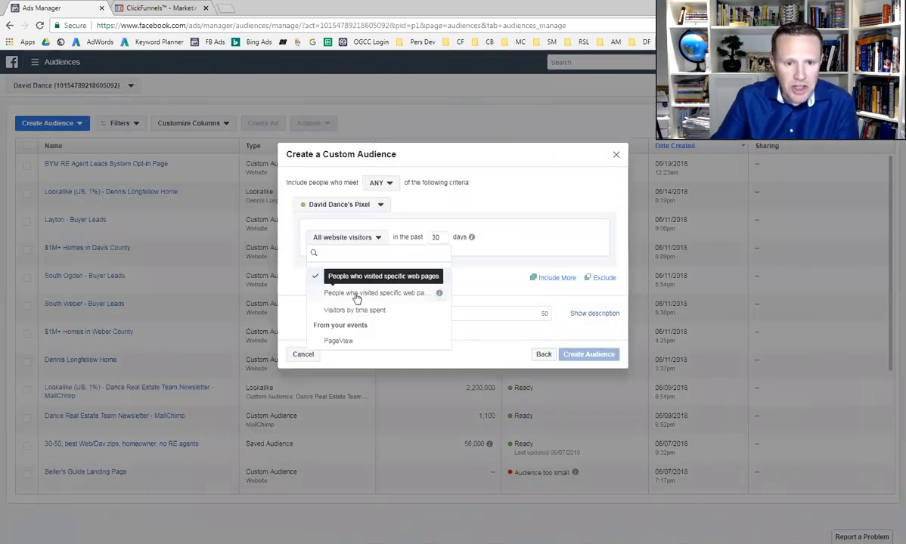
{"action": "left_click", "coordinate": [403, 294]}
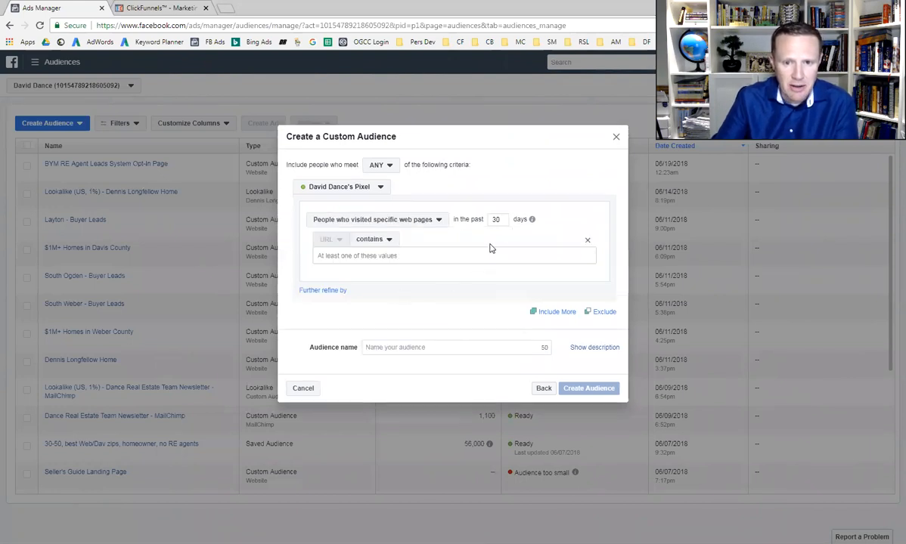
{"action": "double_click", "coordinate": [490, 221]}
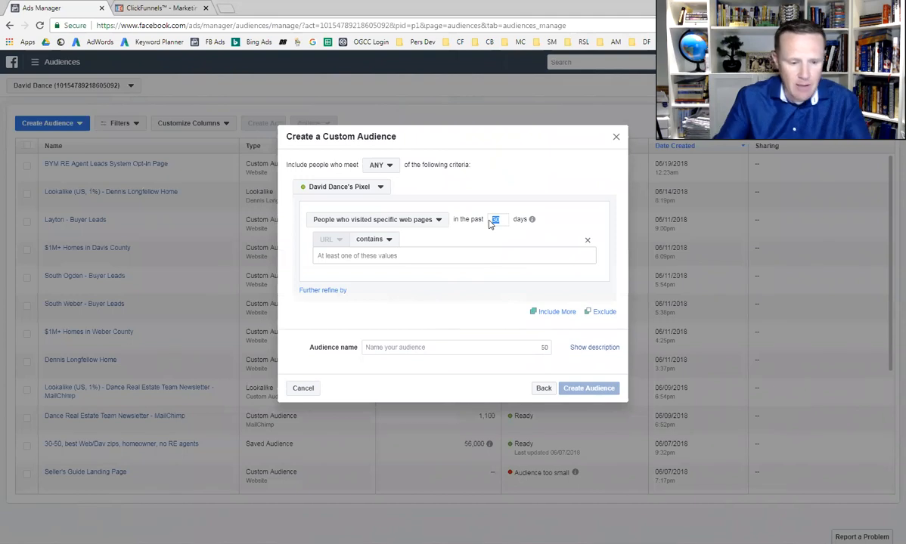
{"action": "type", "text": "18"}
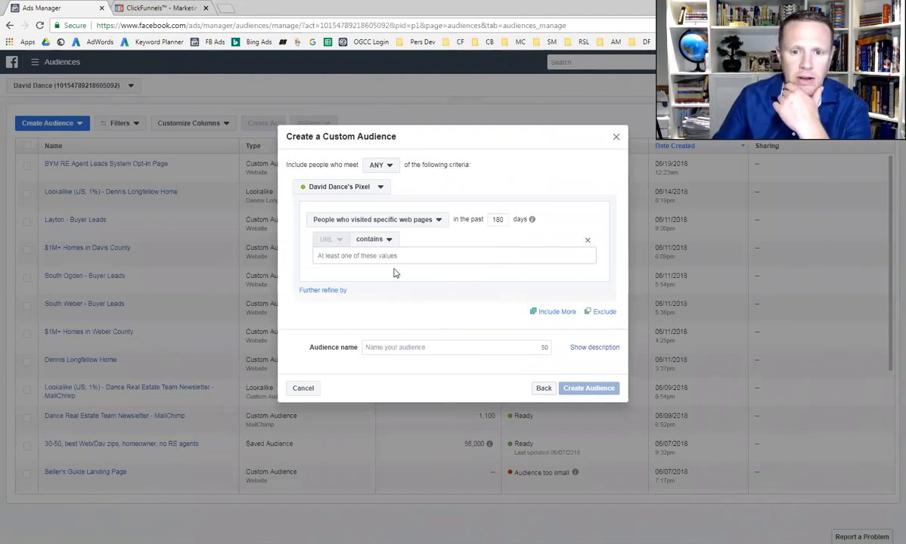
Copy the Submit info page URL from the ClickFunnels property lists funnel and paste it as the audience's URL contains value in Facebook
{"action": "left_click", "coordinate": [160, 8]}
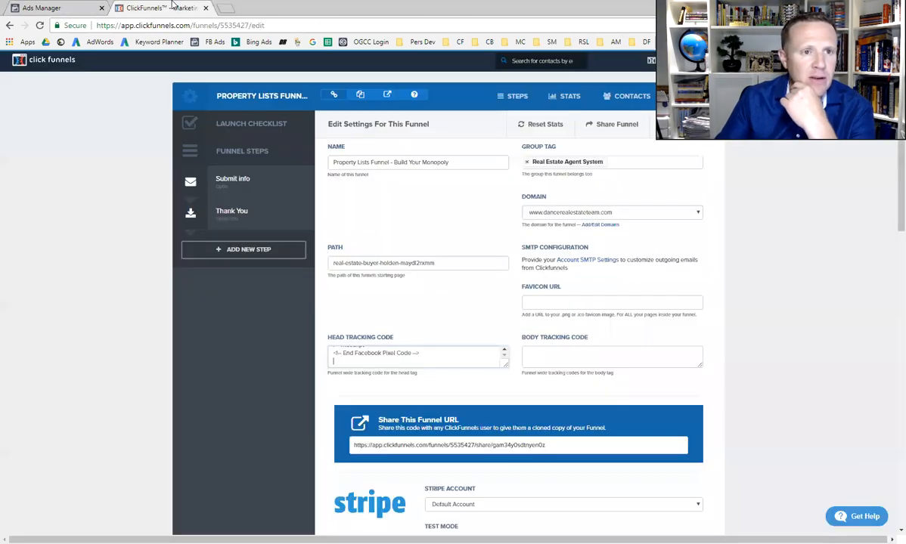
{"action": "left_click", "coordinate": [235, 182]}
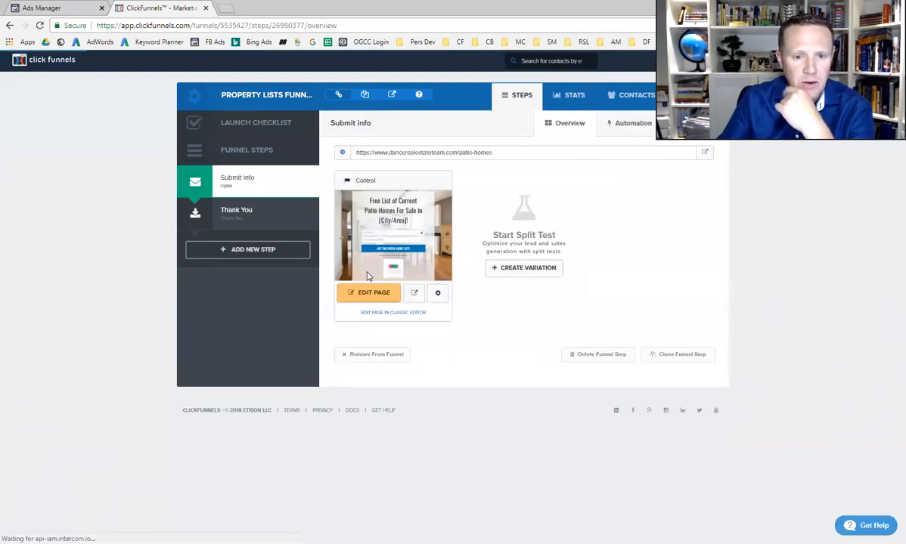
{"action": "triple_click", "coordinate": [410, 153]}
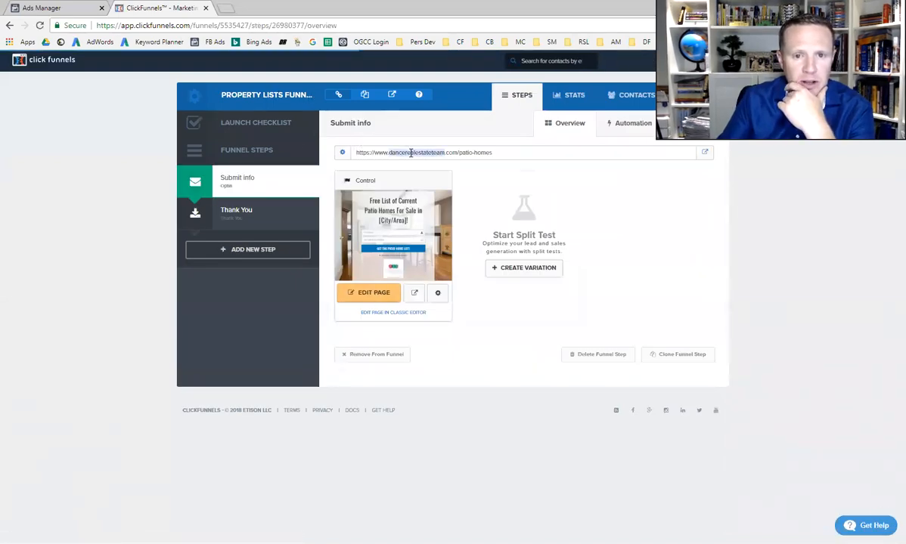
{"action": "right_click", "coordinate": [410, 152]}
{"action": "left_click", "coordinate": [432, 159]}
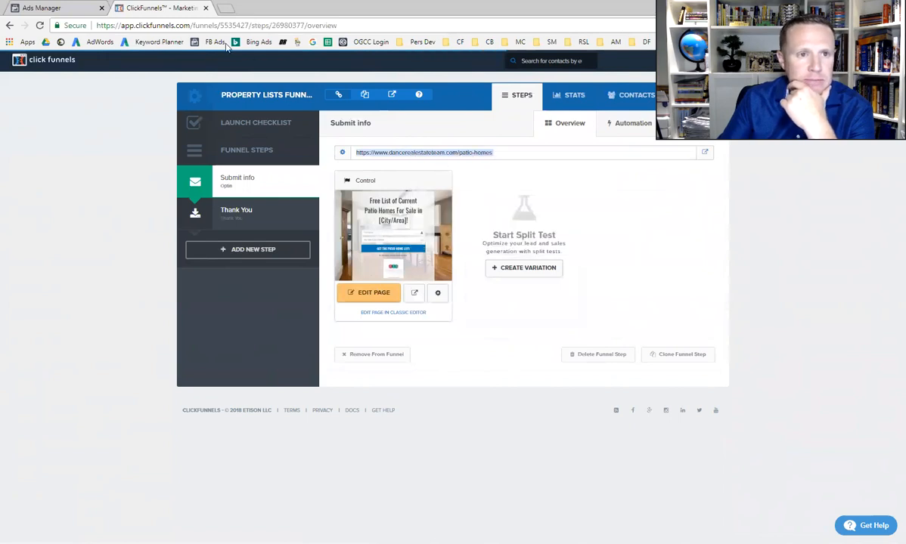
{"action": "left_click", "coordinate": [60, 7]}
{"action": "right_click", "coordinate": [380, 254]}
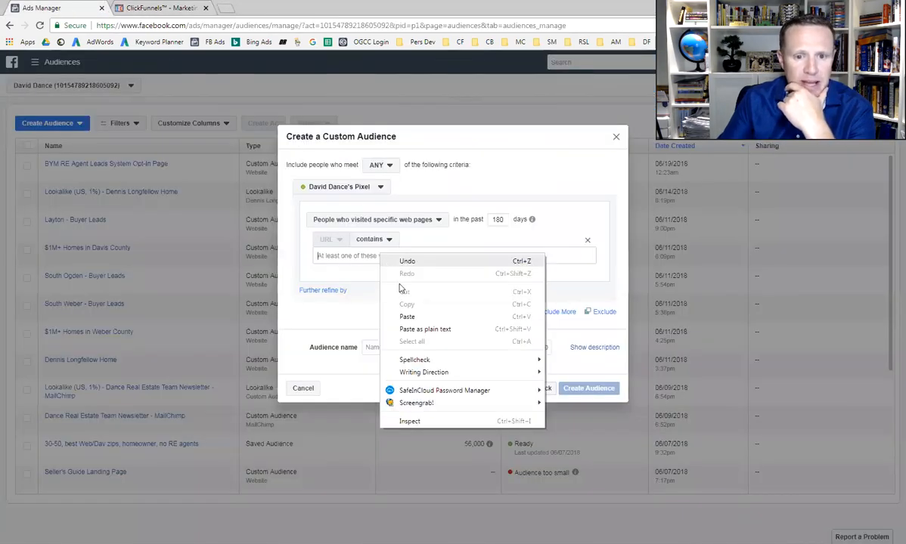
{"action": "left_click", "coordinate": [408, 319]}
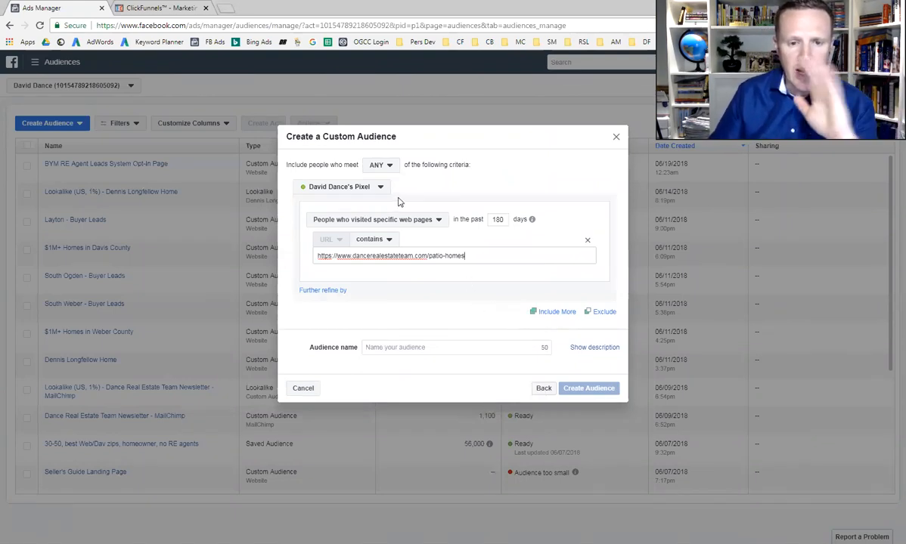
Name the custom audience Patio Homes Weber Davis Counties and close the setup without creating it
{"action": "left_click", "coordinate": [387, 349]}
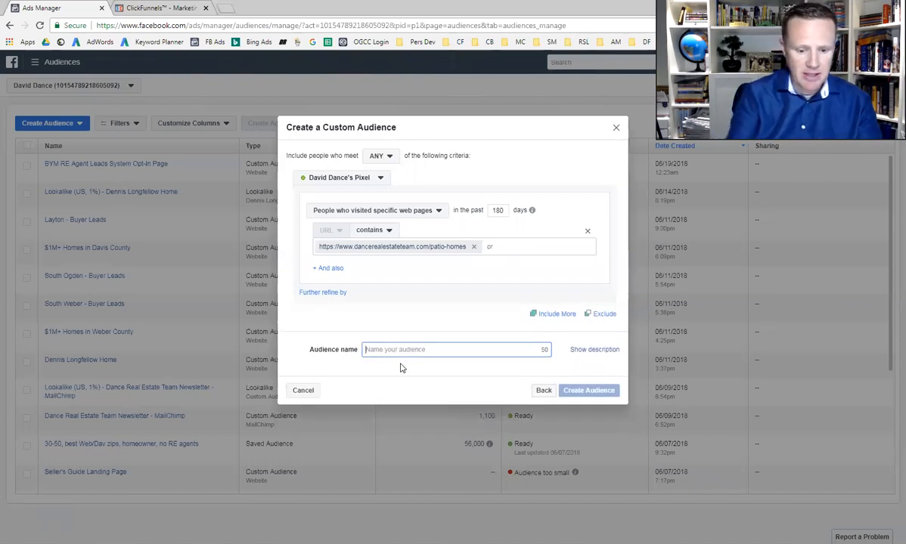
{"action": "type", "text": "P"}
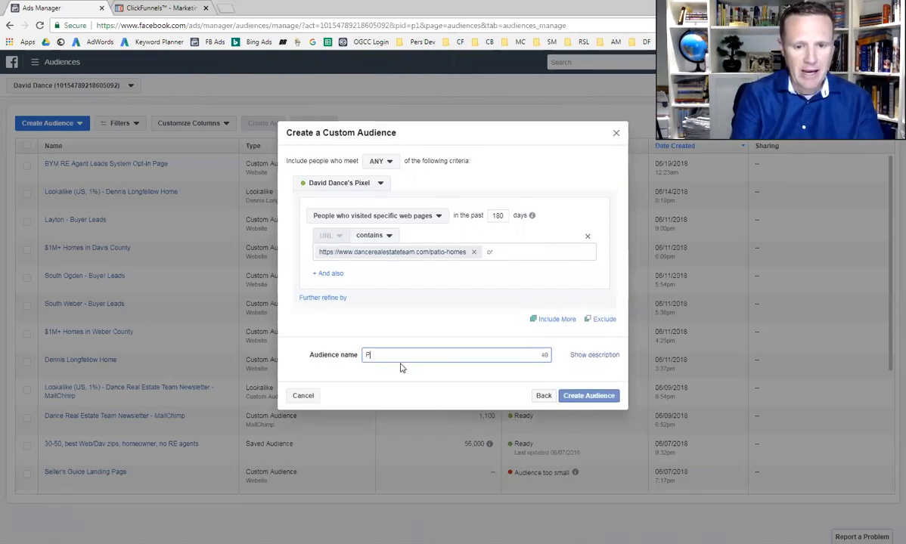
{"action": "type", "text": "atio Homes"}
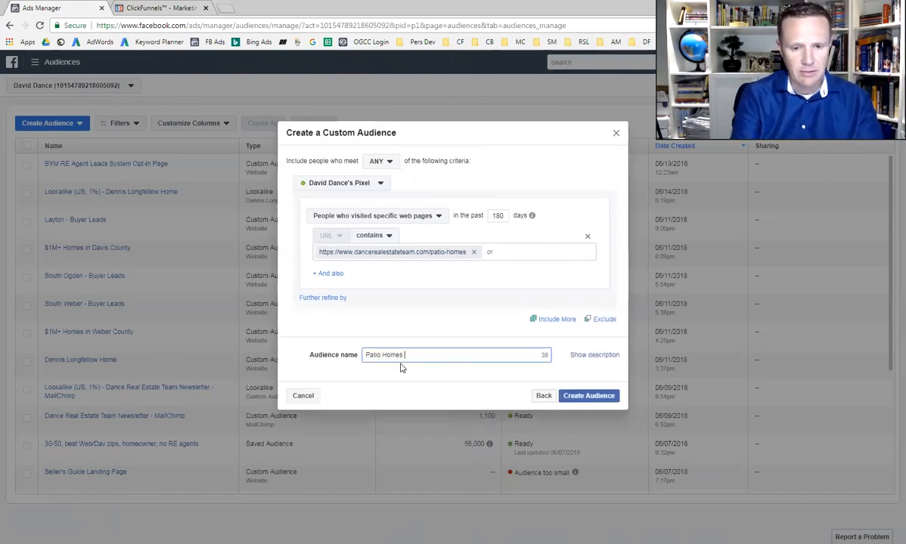
{"action": "type", "text": " Weber Davis Cou"}
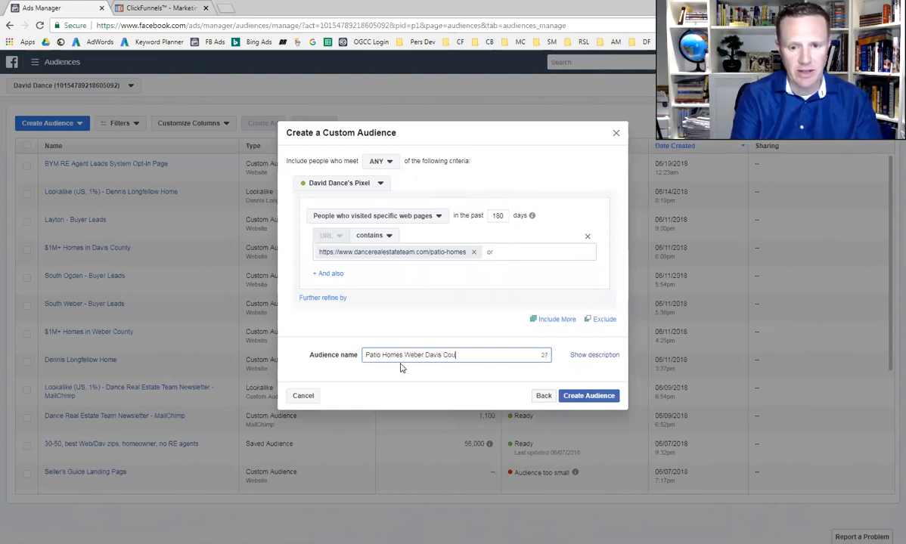
{"action": "type", "text": "nties"}
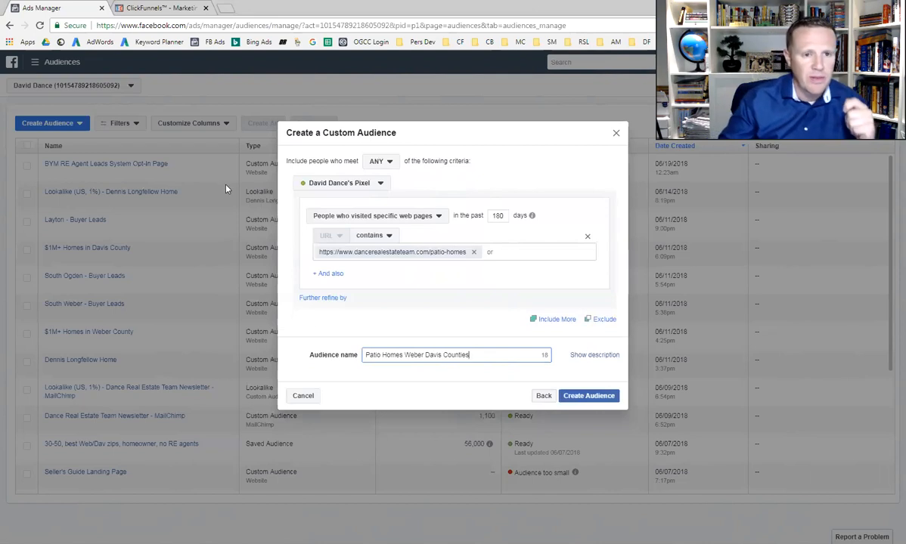
{"action": "left_click", "coordinate": [615, 133]}
Go to the campaigns in Ads Manager and check the amount spent on Traffic - Weber & Davis Co Single Level Home Buyers
{"action": "left_click", "coordinate": [34, 62]}
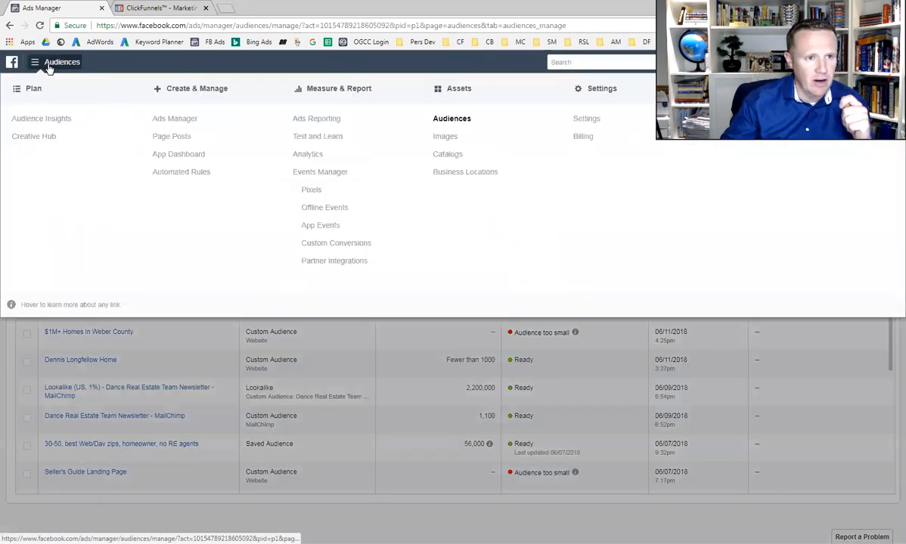
{"action": "left_click", "coordinate": [190, 122]}
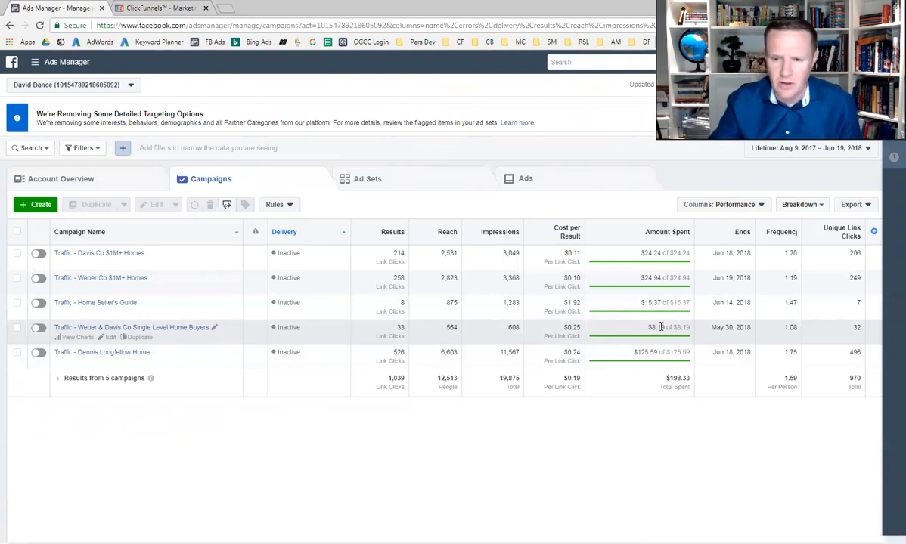
{"action": "left_click_drag", "start_coordinate": [648, 327], "coordinate": [667, 330]}
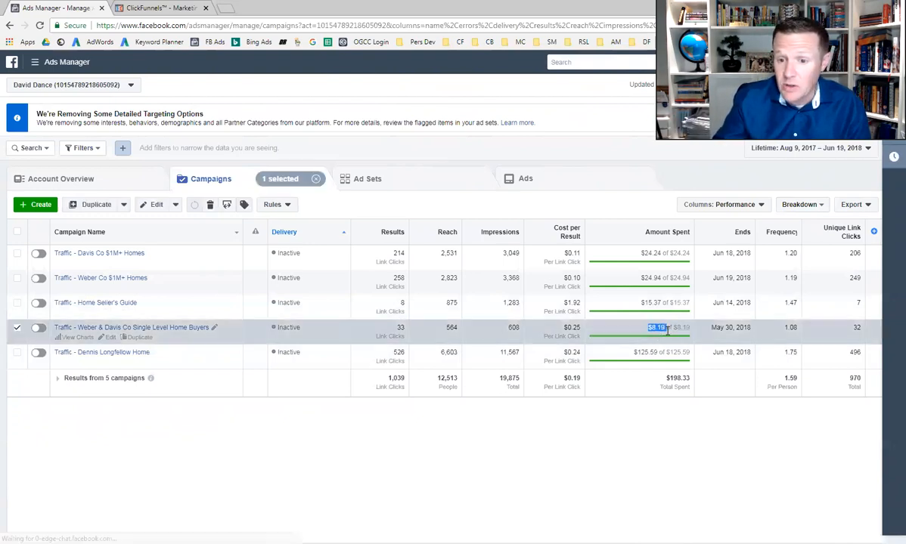
{"action": "left_click", "coordinate": [609, 426]}
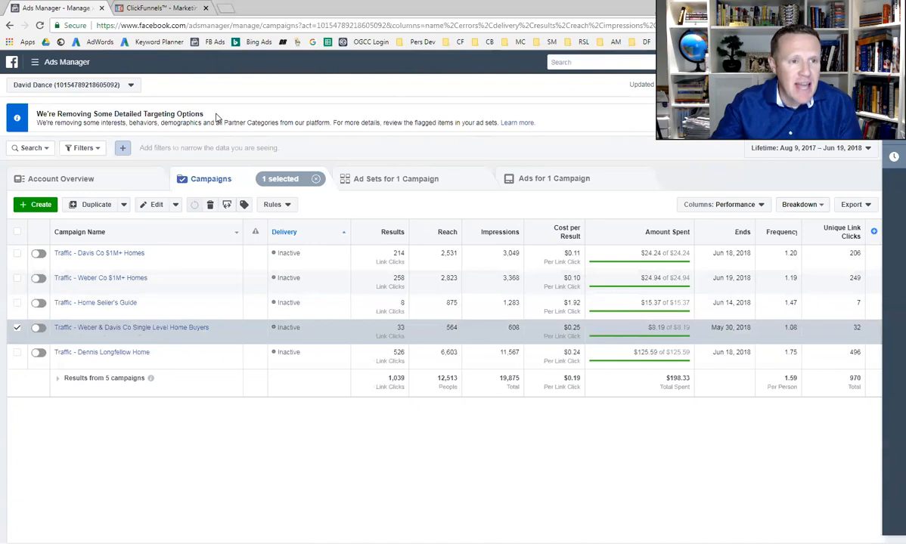
Return to Audiences and examine the MailChimp newsletter's lookalike audience, its source audience and the audience types that can be created
{"action": "left_click", "coordinate": [66, 62]}
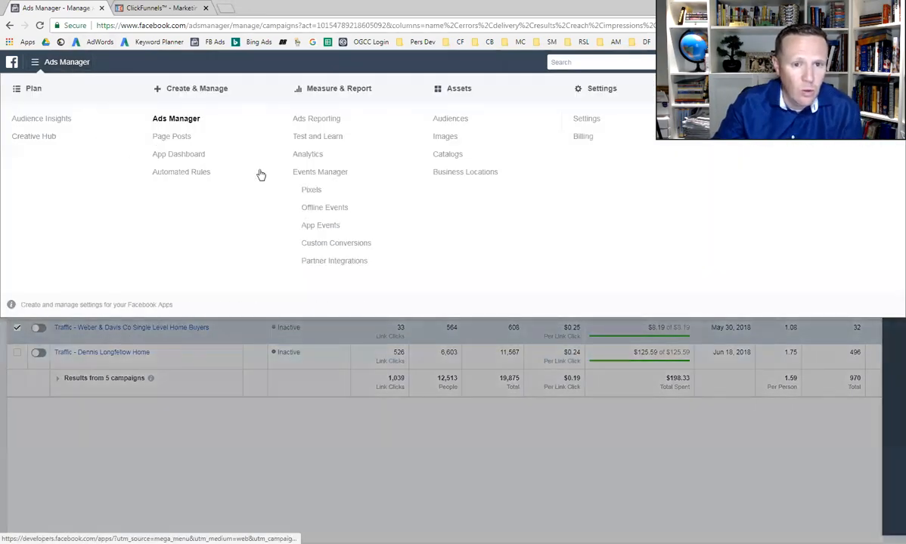
{"action": "left_click", "coordinate": [452, 121]}
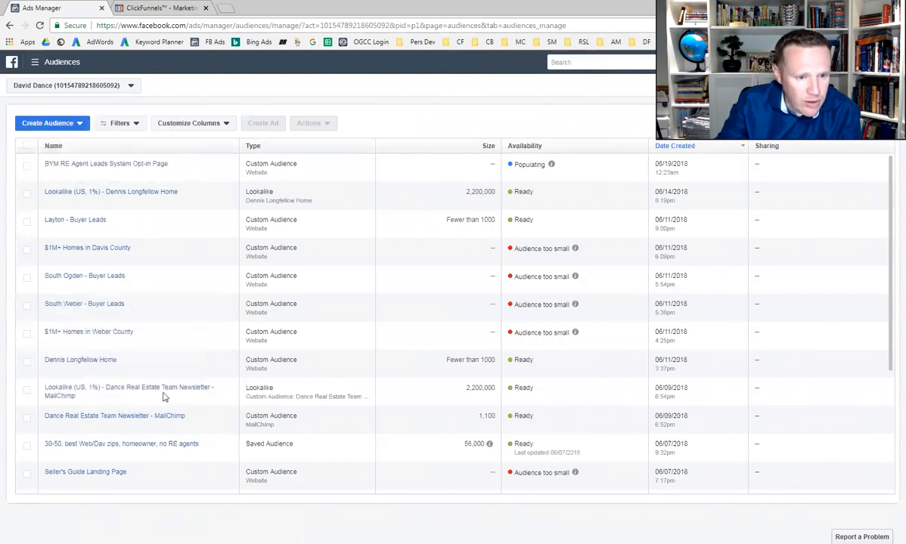
{"action": "mouse_move", "coordinate": [171, 400]}
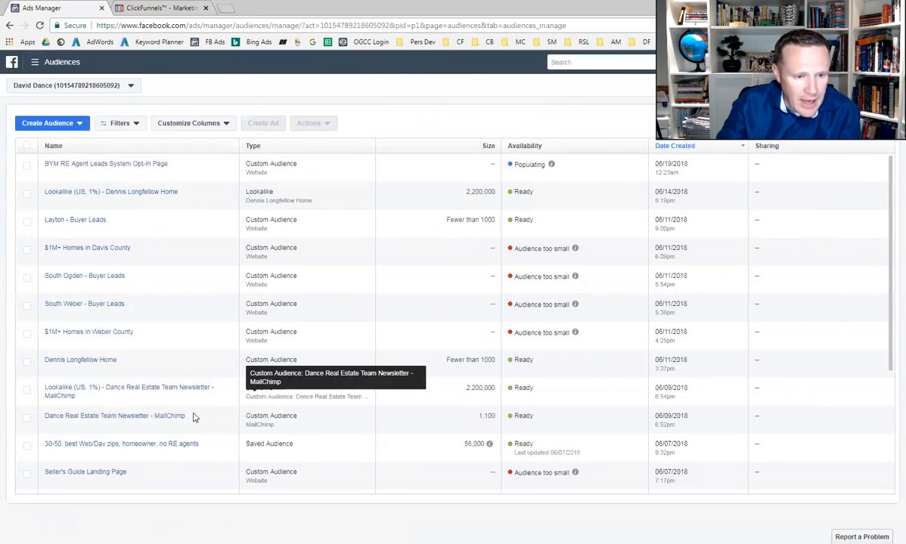
{"action": "mouse_move", "coordinate": [126, 402]}
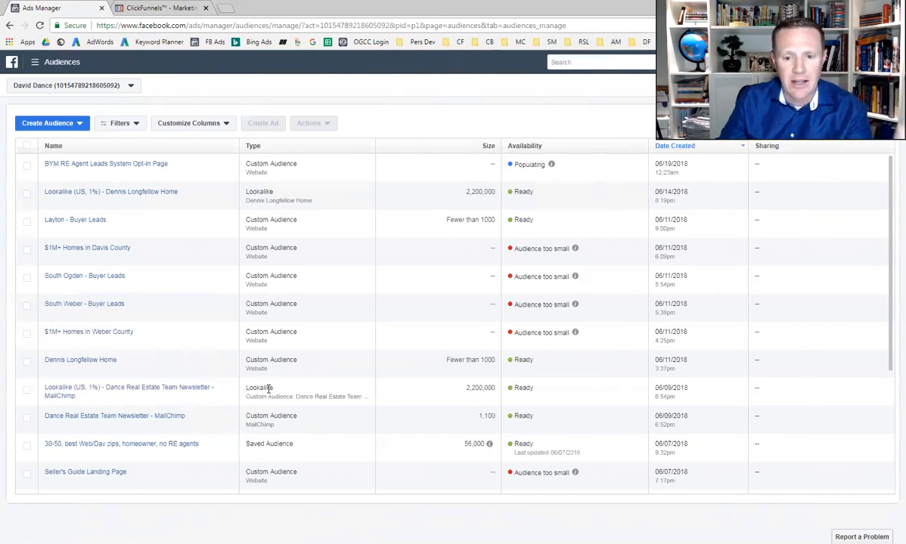
{"action": "left_click", "coordinate": [23, 125]}
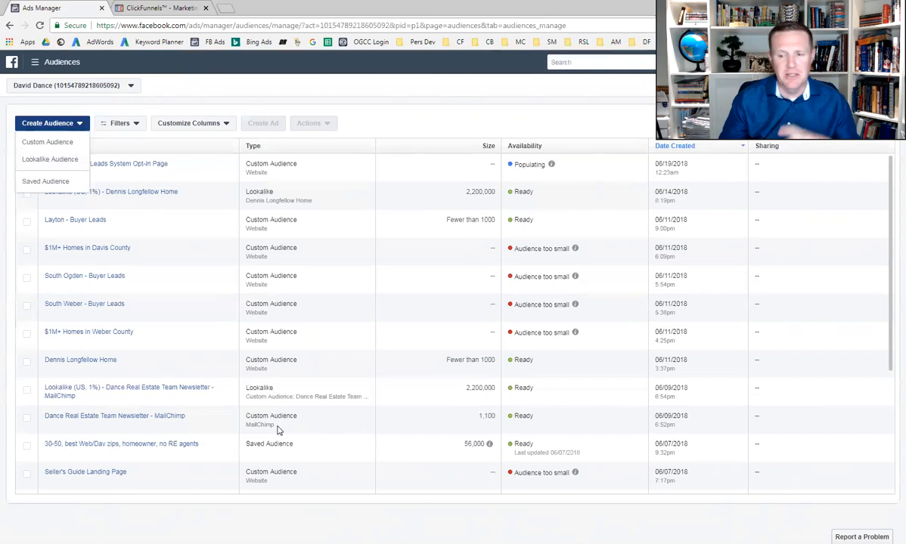
Go back to the campaigns and inspect the edit settings and renaming options of Traffic - Weber & Davis Co Single Level Home Buyers
{"action": "left_click", "coordinate": [66, 67]}
{"action": "left_click", "coordinate": [186, 123]}
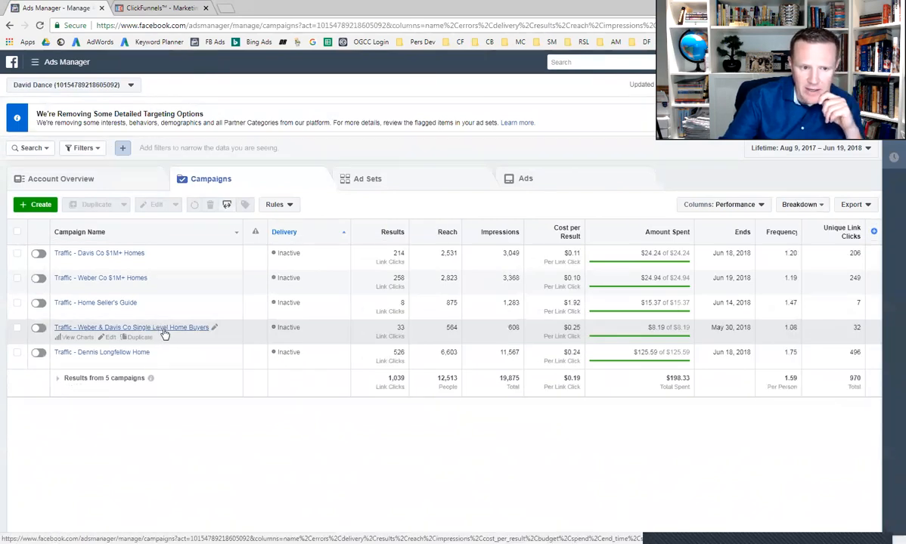
{"action": "left_click", "coordinate": [110, 340]}
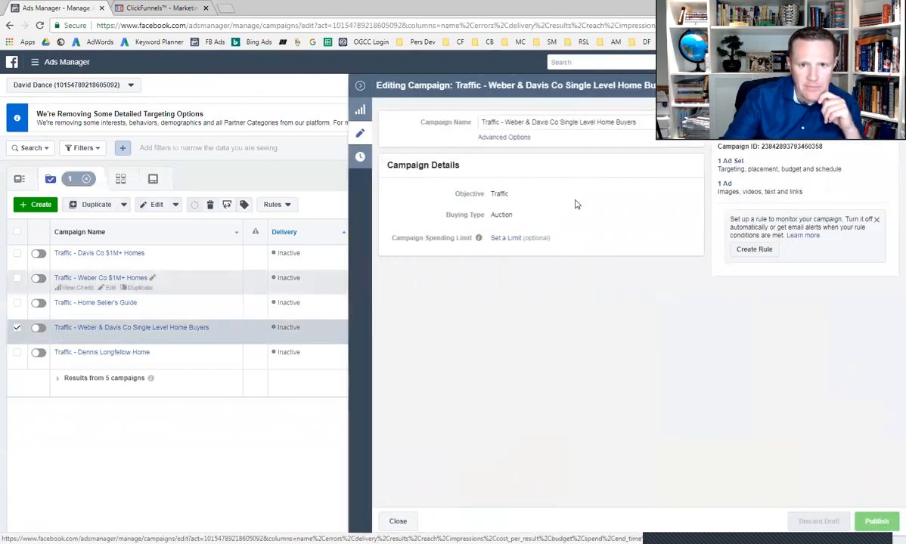
{"action": "left_click", "coordinate": [502, 139]}
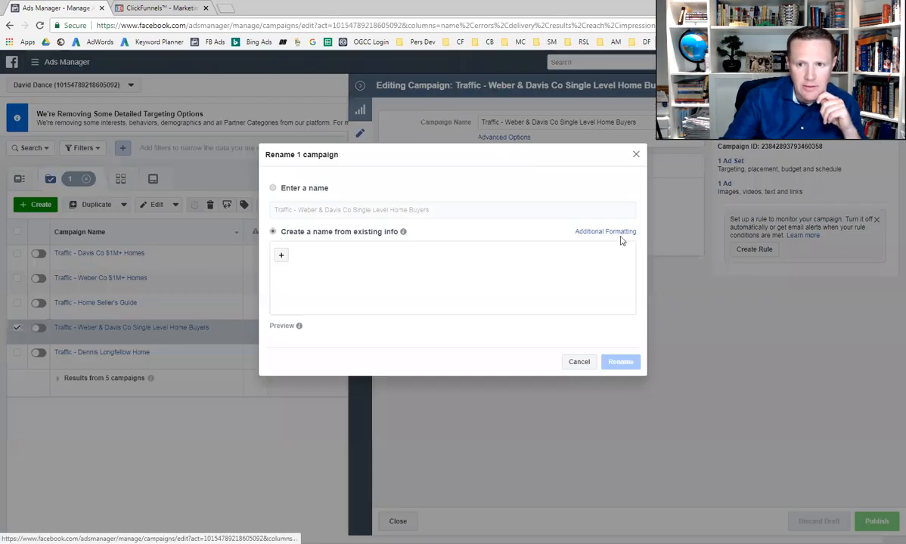
{"action": "left_click", "coordinate": [637, 156]}
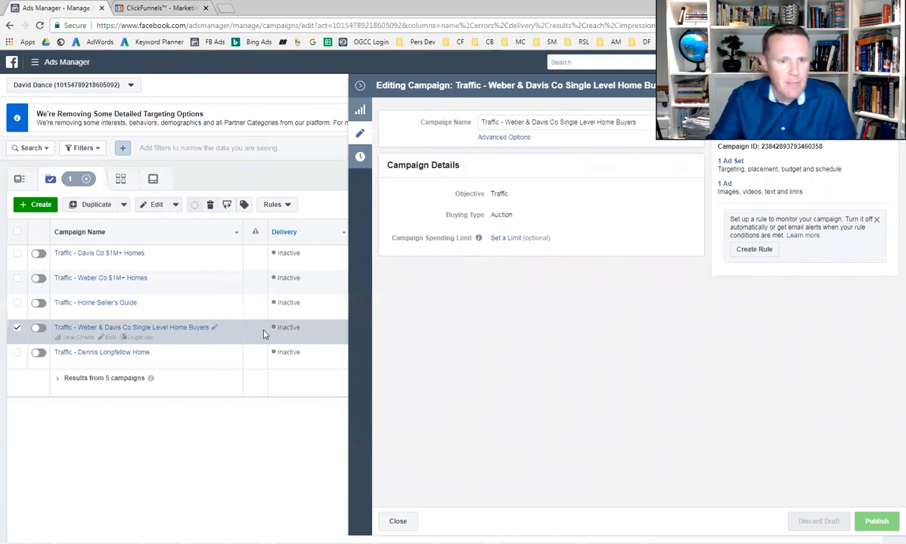
{"action": "left_click", "coordinate": [360, 85]}
Open the ad set of the selected campaign for editing and review its traffic, budget and schedule settings
{"action": "left_click", "coordinate": [386, 181]}
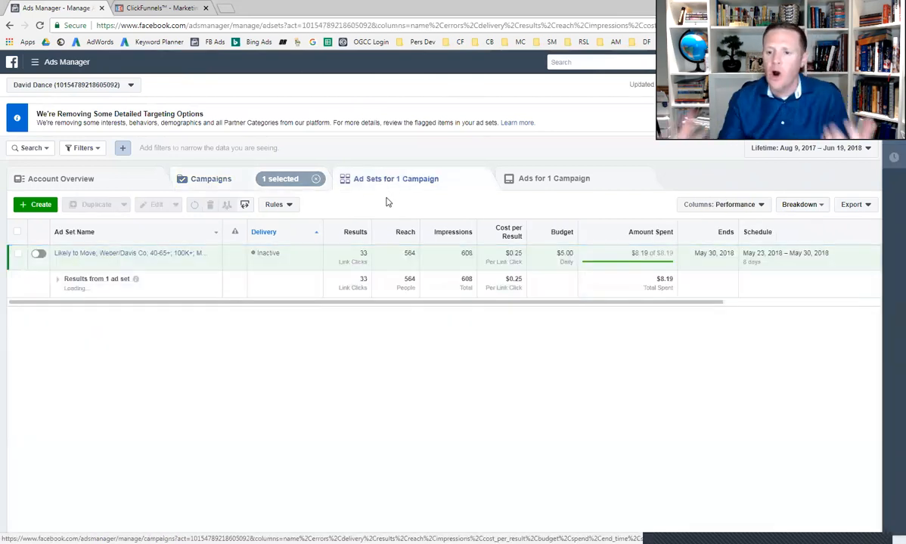
{"action": "mouse_move", "coordinate": [169, 268]}
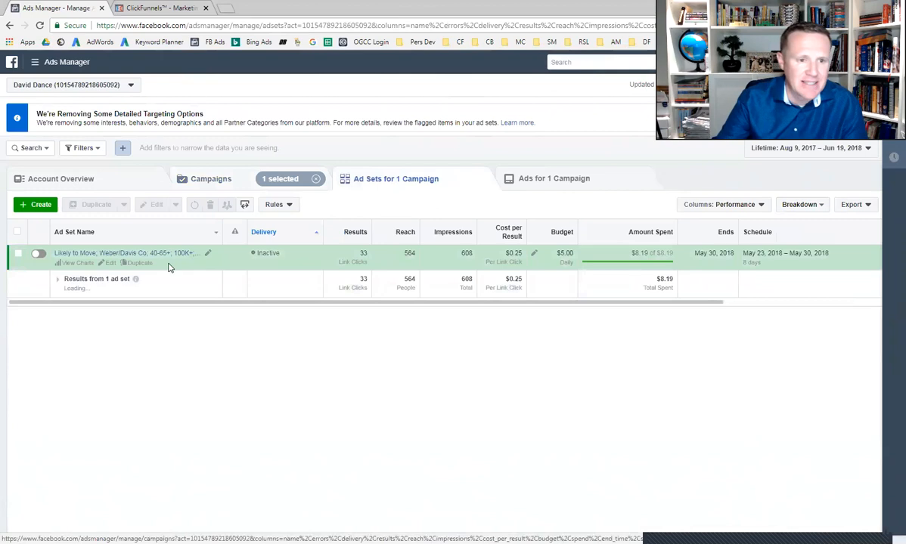
{"action": "left_click", "coordinate": [109, 263]}
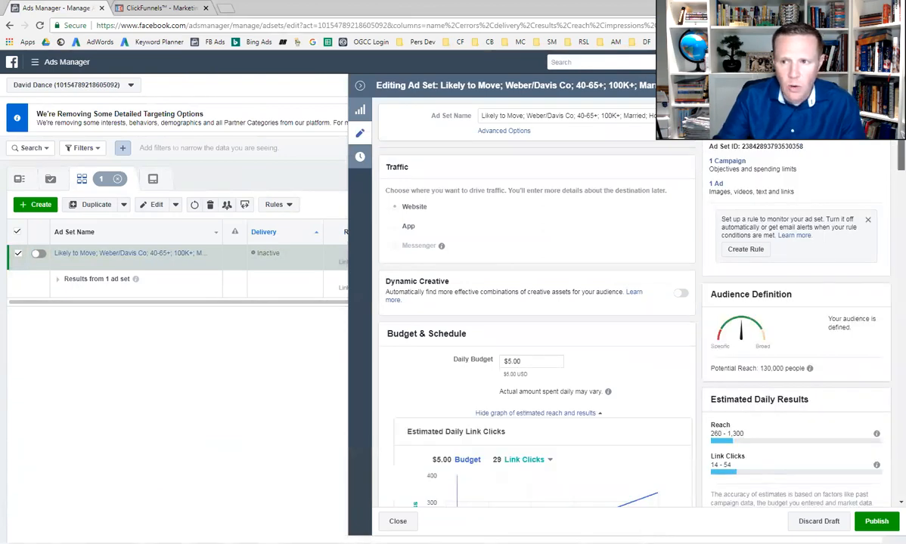
{"action": "scroll", "coordinate": [568, 185], "scroll_direction": "down", "scroll_amount": 2}
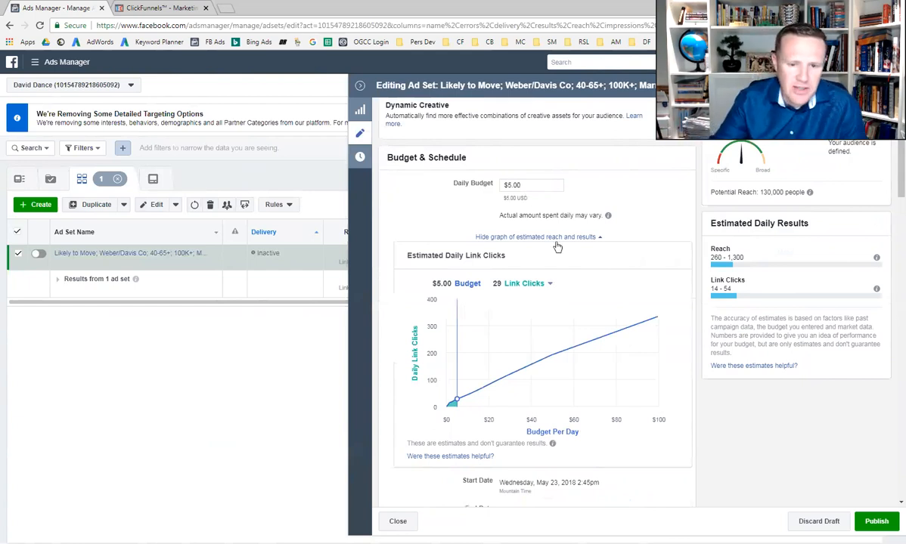
Review the ad set's schedule, targeted Utah cities and the radius options for Bountiful, keeping Current city only
{"action": "scroll", "coordinate": [891, 170], "scroll_direction": "down", "scroll_amount": 5}
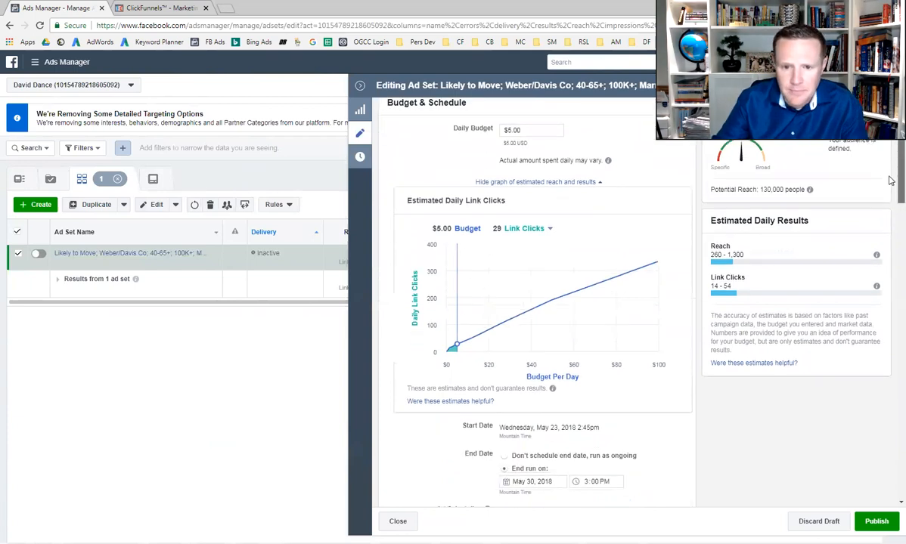
{"action": "left_click_drag", "start_coordinate": [891, 221], "coordinate": [890, 257]}
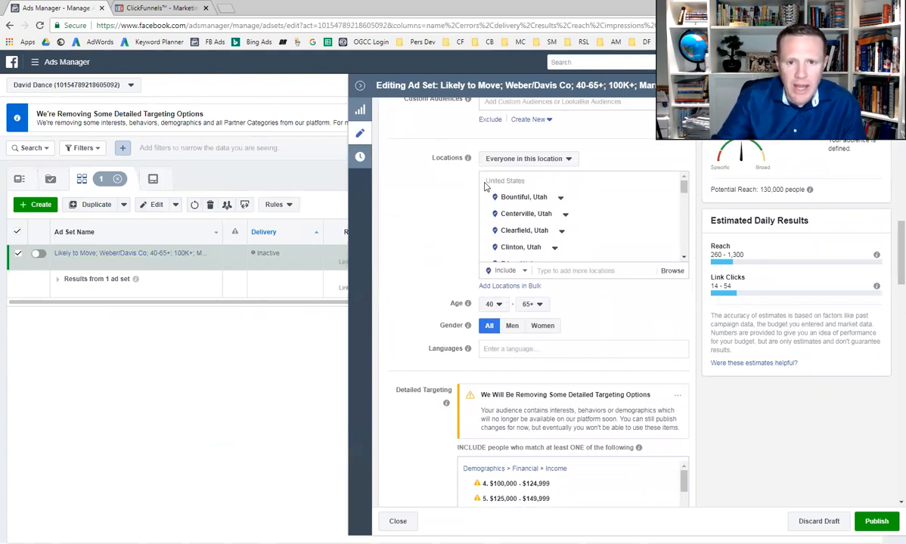
{"action": "left_click_drag", "start_coordinate": [684, 187], "coordinate": [682, 255]}
{"action": "scroll", "coordinate": [665, 226], "scroll_direction": "up", "scroll_amount": 10}
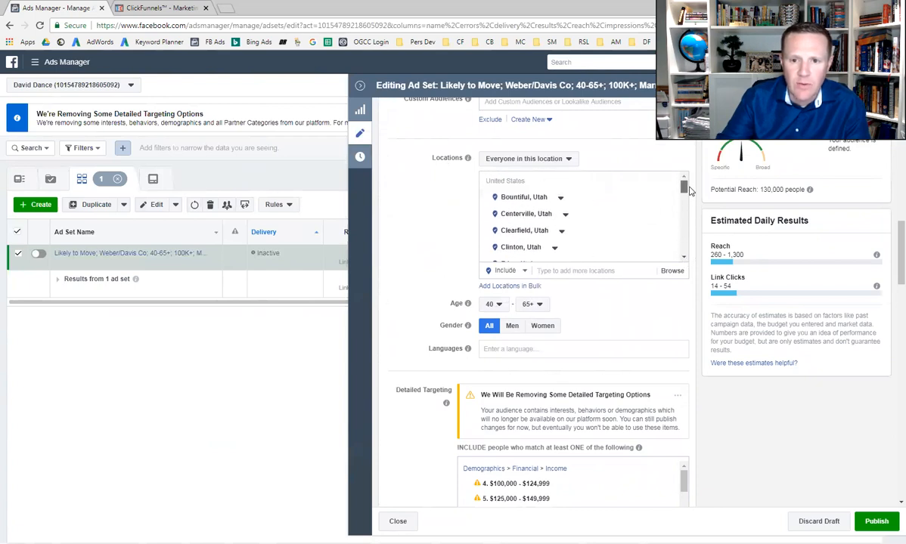
{"action": "left_click", "coordinate": [560, 197]}
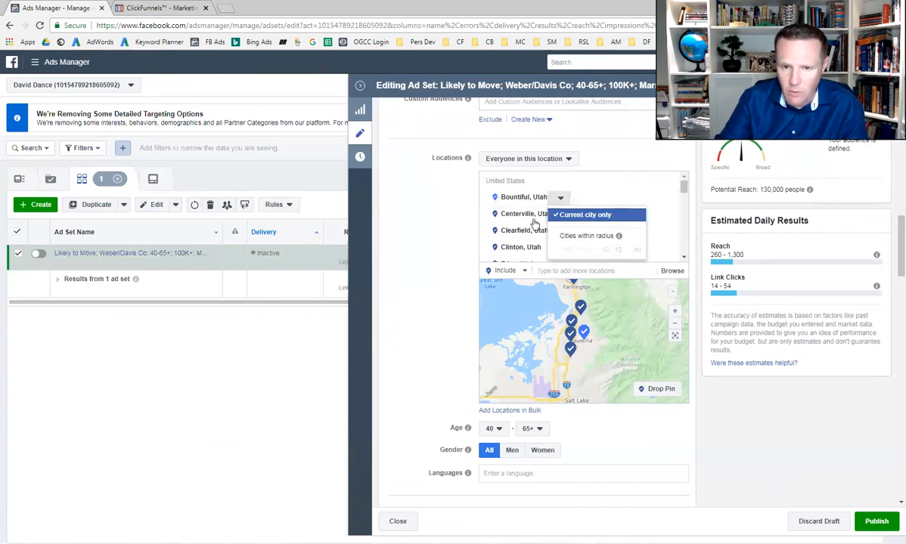
{"action": "left_click", "coordinate": [584, 216]}
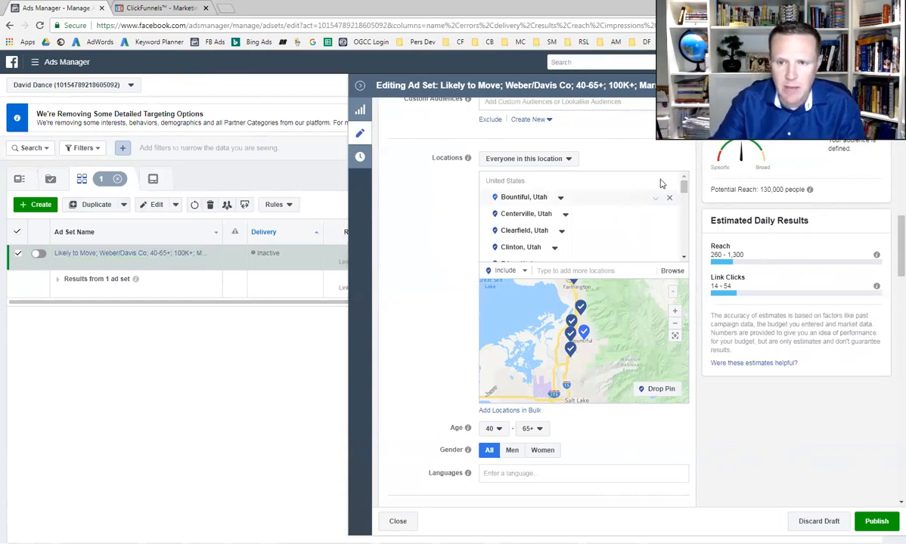
{"action": "left_click_drag", "start_coordinate": [683, 186], "coordinate": [683, 247]}
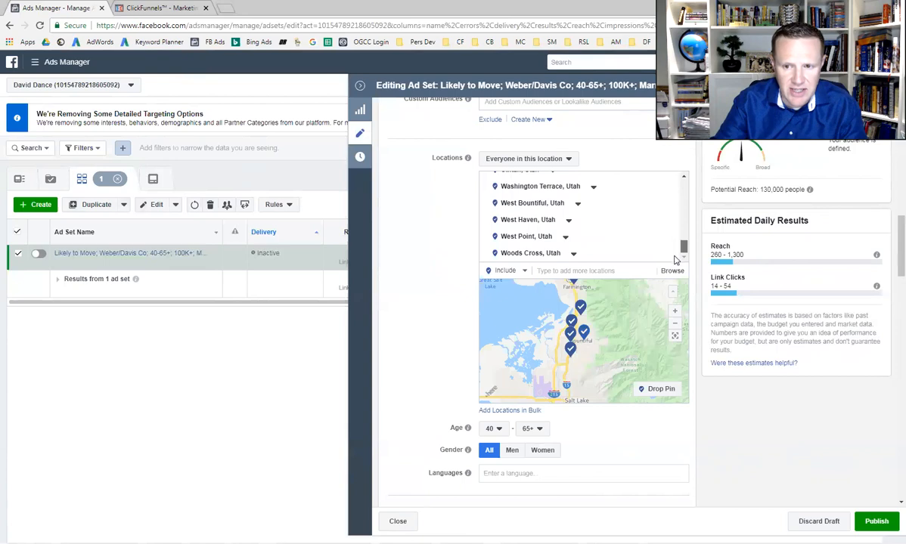
{"action": "scroll", "coordinate": [446, 321], "scroll_direction": "down", "scroll_amount": 3}
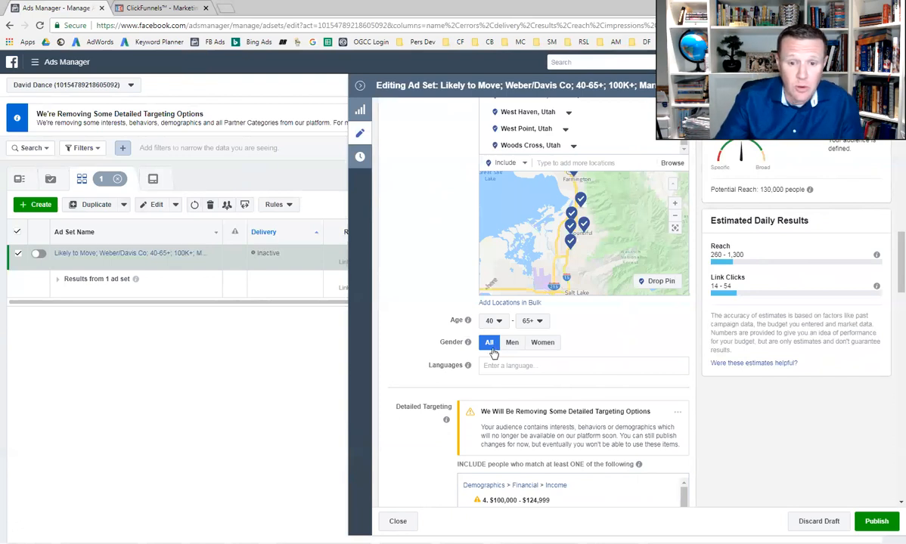
Examine the income, home ownership and parent demographics included in the ad set's detailed targeting
{"action": "scroll", "coordinate": [509, 395], "scroll_direction": "down", "scroll_amount": 1}
{"action": "scroll", "coordinate": [509, 394], "scroll_direction": "down", "scroll_amount": 2}
{"action": "scroll", "coordinate": [502, 386], "scroll_direction": "down", "scroll_amount": 2}
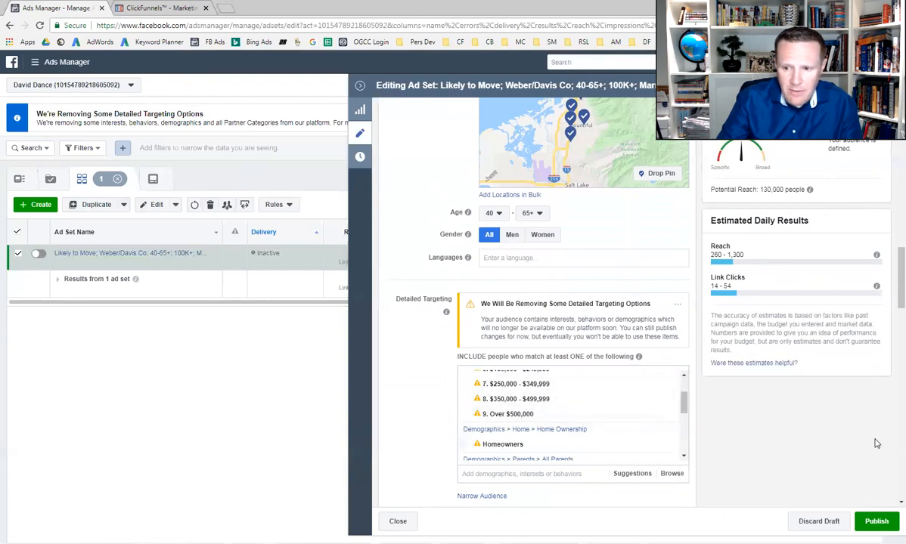
{"action": "left_click_drag", "start_coordinate": [685, 414], "coordinate": [695, 397]}
{"action": "scroll", "coordinate": [620, 394], "scroll_direction": "up", "scroll_amount": 1}
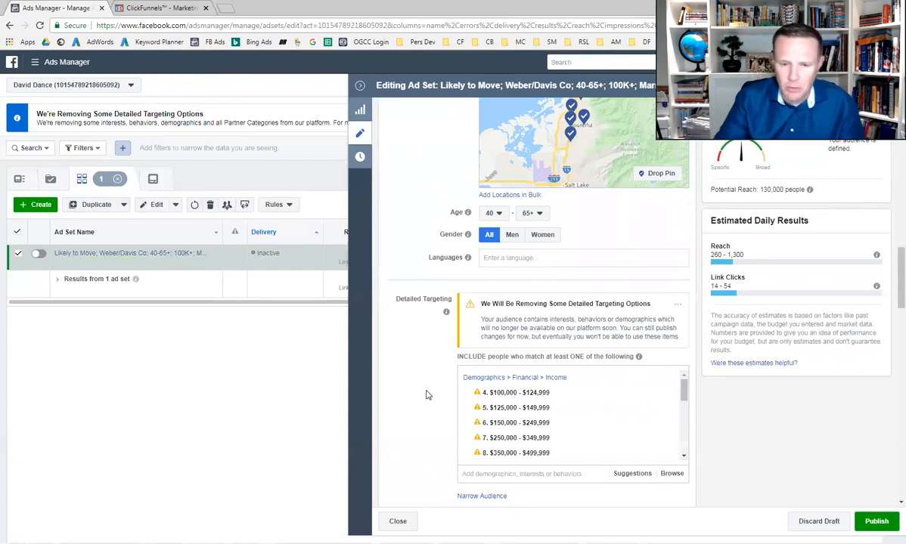
{"action": "mouse_move", "coordinate": [618, 409]}
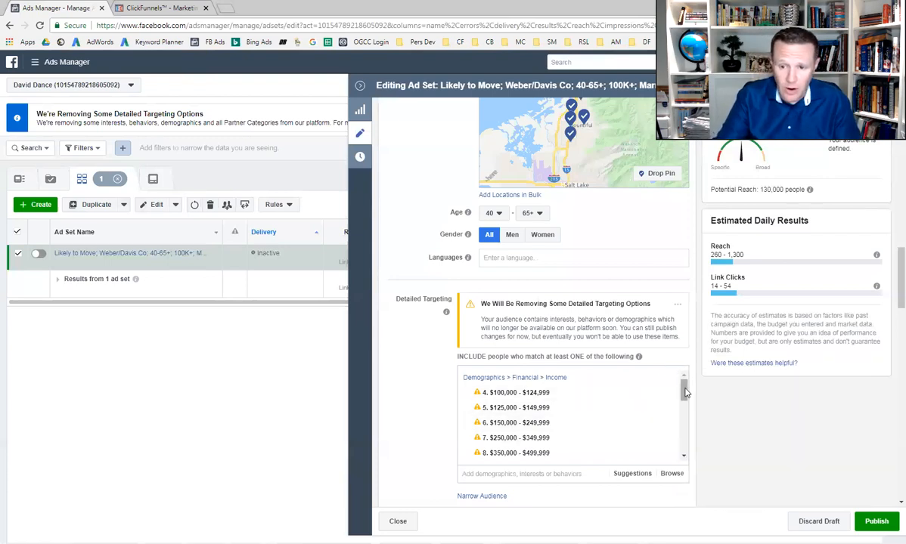
{"action": "left_click_drag", "start_coordinate": [685, 393], "coordinate": [685, 418]}
{"action": "mouse_move", "coordinate": [563, 395]}
{"action": "mouse_move", "coordinate": [665, 430]}
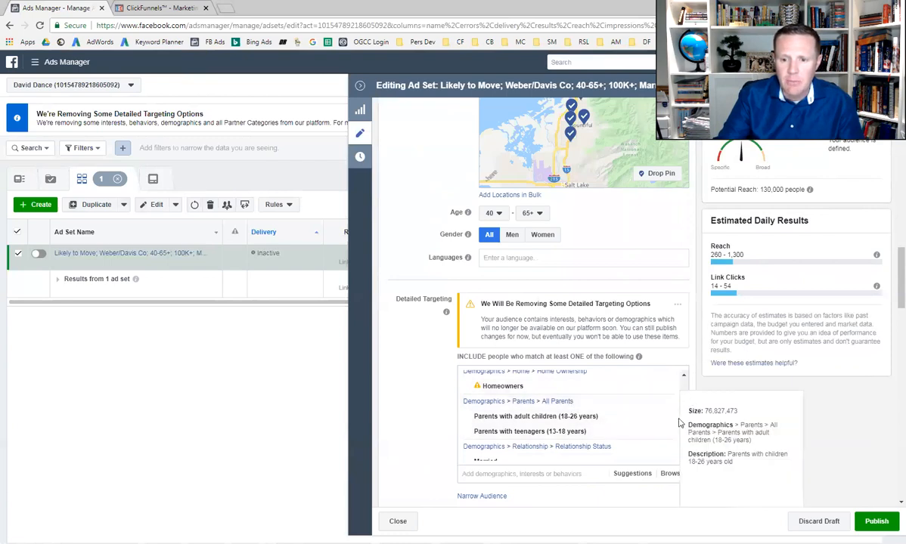
Examine the included House Hunting, Trulia and Zillow interests and compare them with the rest of the inclusion list
{"action": "scroll", "coordinate": [667, 434], "scroll_direction": "down", "scroll_amount": 1}
{"action": "scroll", "coordinate": [668, 434], "scroll_direction": "down", "scroll_amount": 3}
{"action": "mouse_move", "coordinate": [529, 399]}
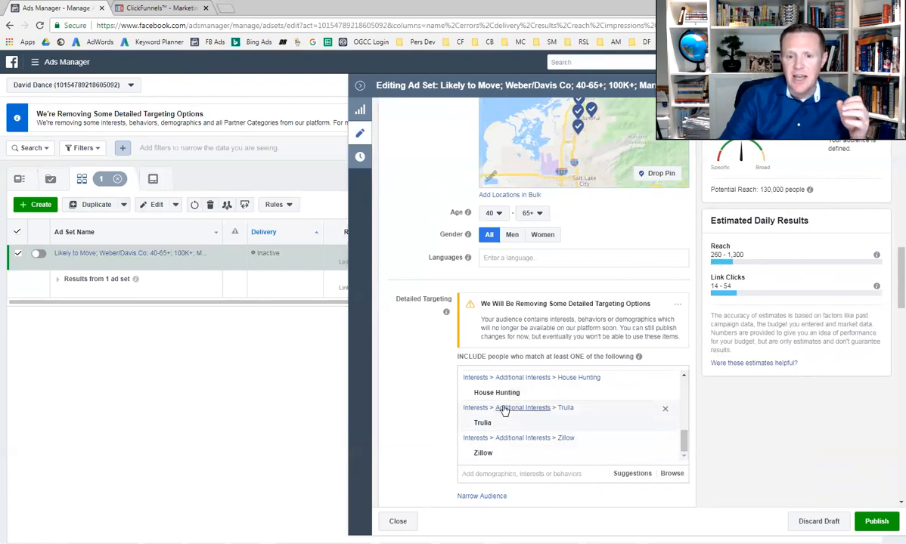
{"action": "mouse_move", "coordinate": [521, 429]}
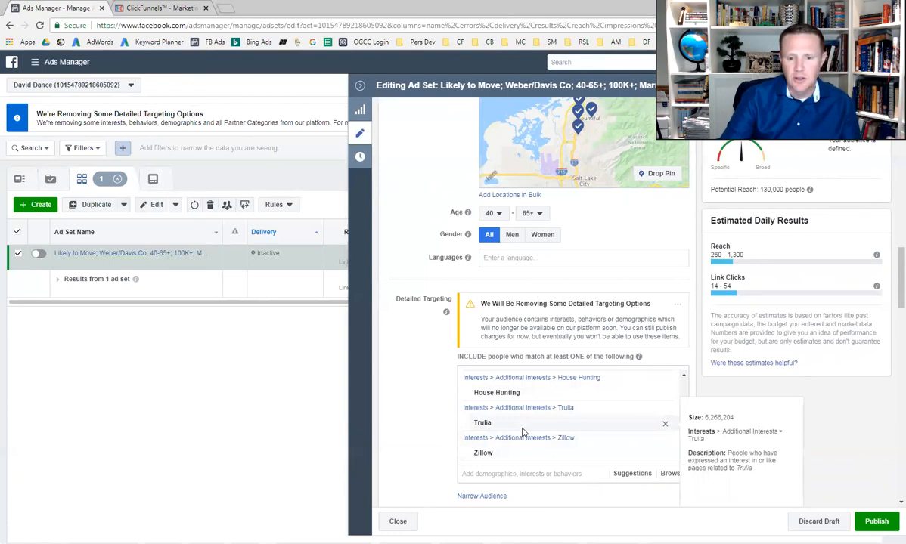
{"action": "left_click_drag", "start_coordinate": [683, 444], "coordinate": [684, 387]}
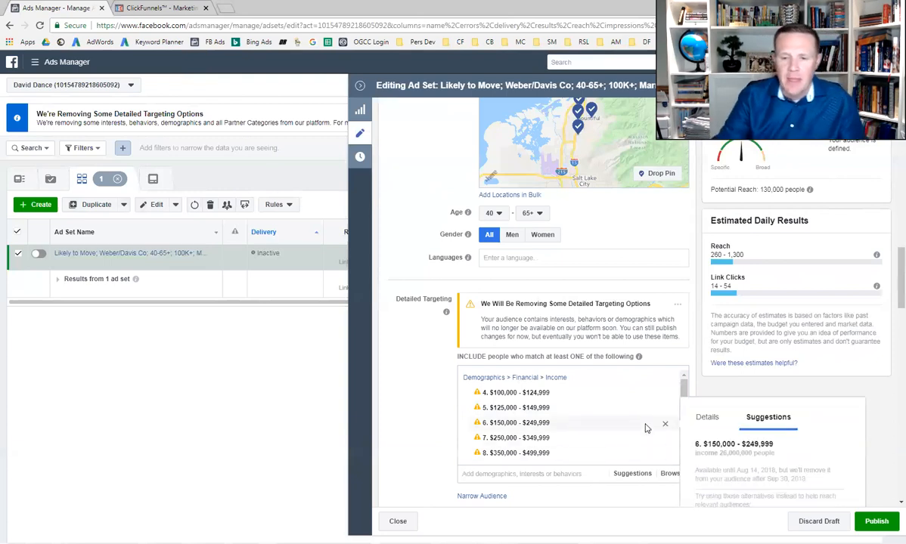
{"action": "left_click_drag", "start_coordinate": [684, 390], "coordinate": [686, 443]}
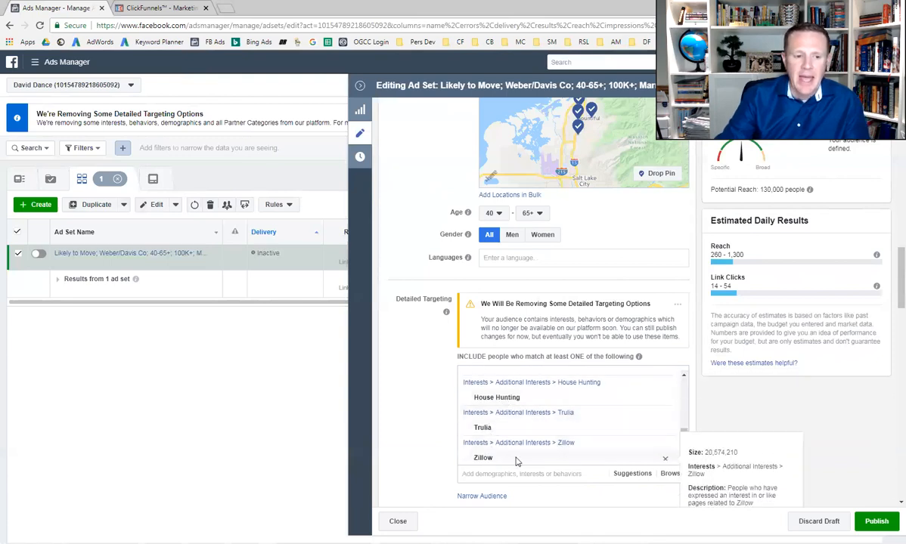
{"action": "left_click_drag", "start_coordinate": [684, 443], "coordinate": [676, 432]}
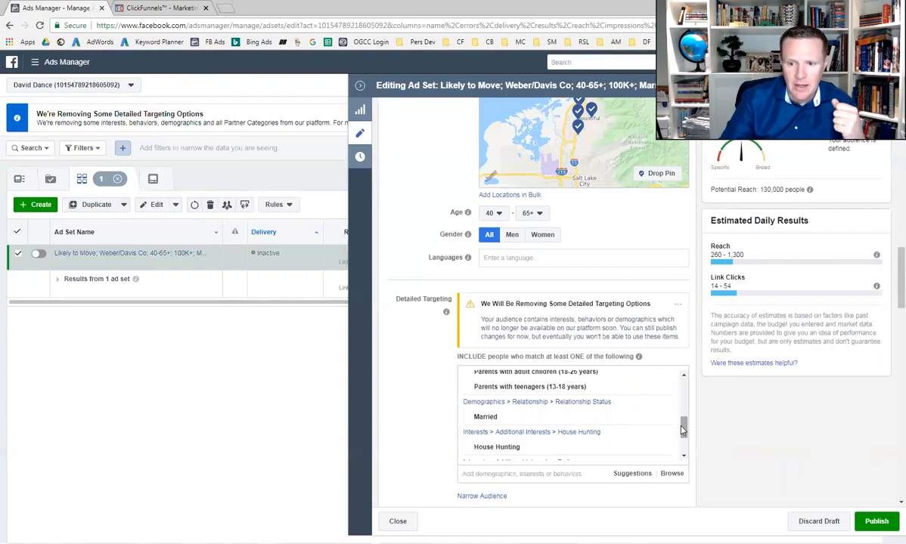
Review the real estate employers, job titles and interests that the ad set's detailed targeting excludes
{"action": "scroll", "coordinate": [637, 401], "scroll_direction": "down", "scroll_amount": 2}
{"action": "scroll", "coordinate": [696, 452], "scroll_direction": "down", "scroll_amount": 3}
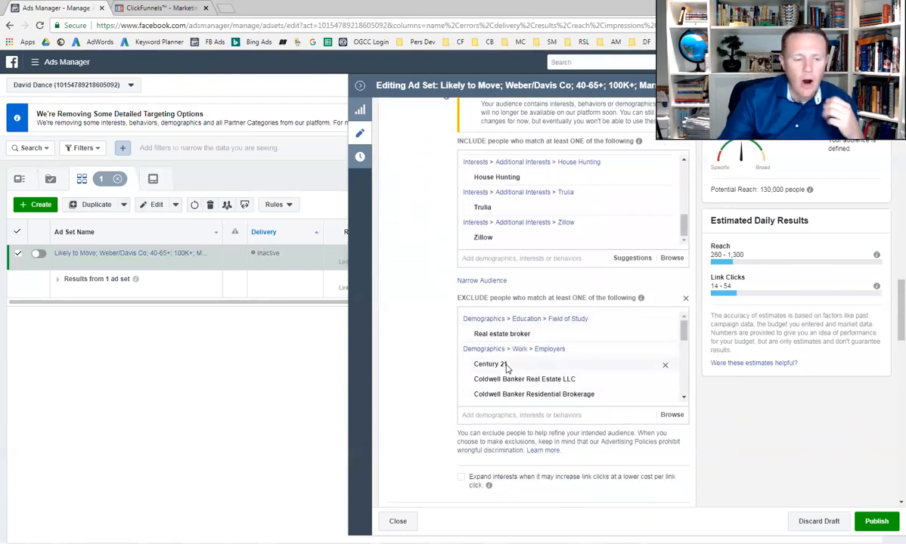
{"action": "mouse_move", "coordinate": [683, 333]}
{"action": "left_mouse_down"}
{"action": "mouse_move", "coordinate": [685, 384]}
{"action": "mouse_move", "coordinate": [683, 337]}
{"action": "left_mouse_up"}
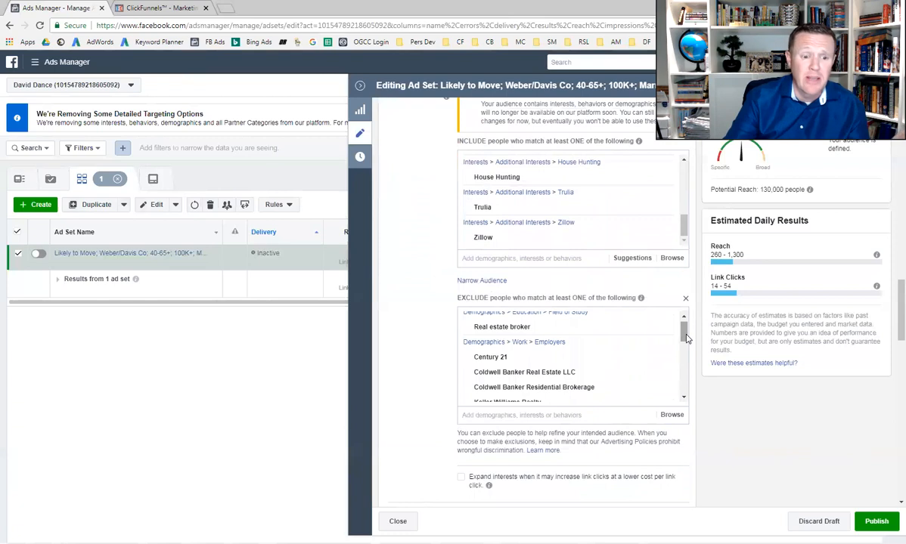
{"action": "left_click_drag", "start_coordinate": [686, 341], "coordinate": [684, 382]}
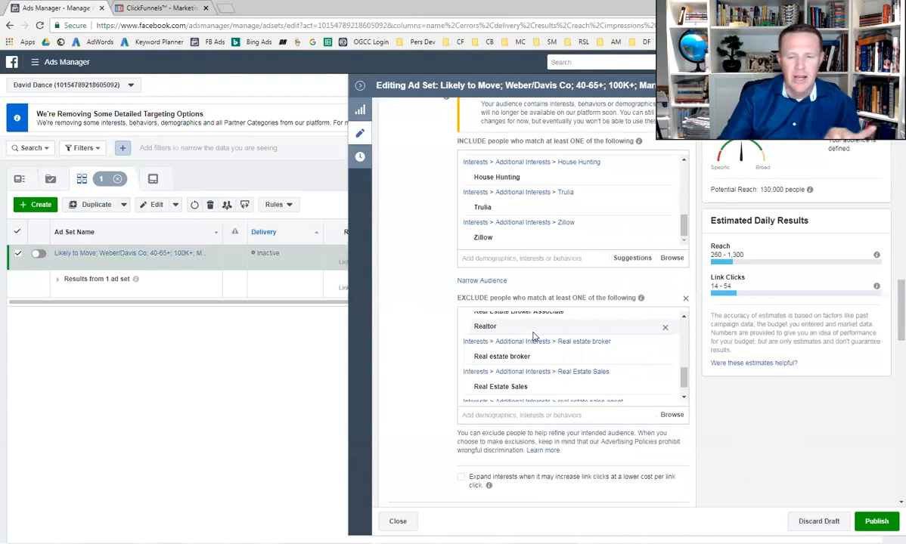
{"action": "mouse_move", "coordinate": [669, 384]}
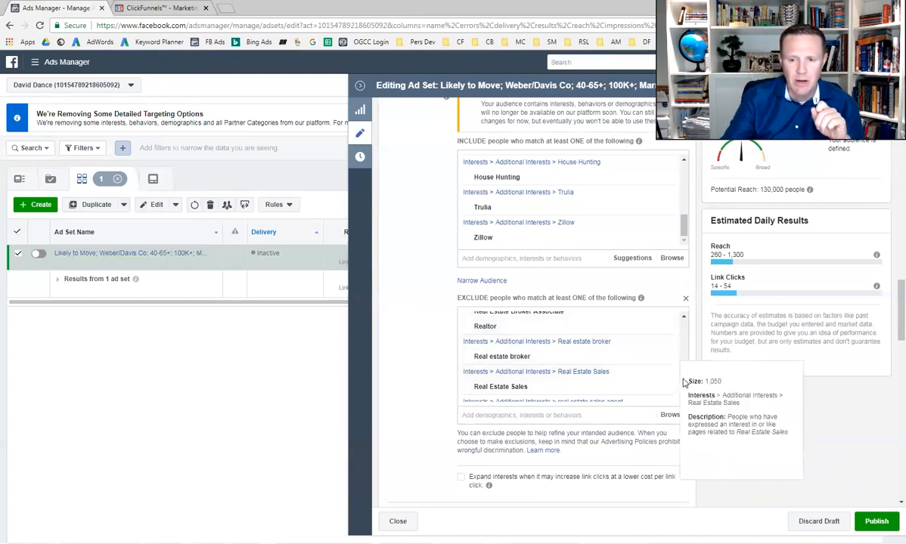
{"action": "left_click_drag", "start_coordinate": [684, 373], "coordinate": [689, 337]}
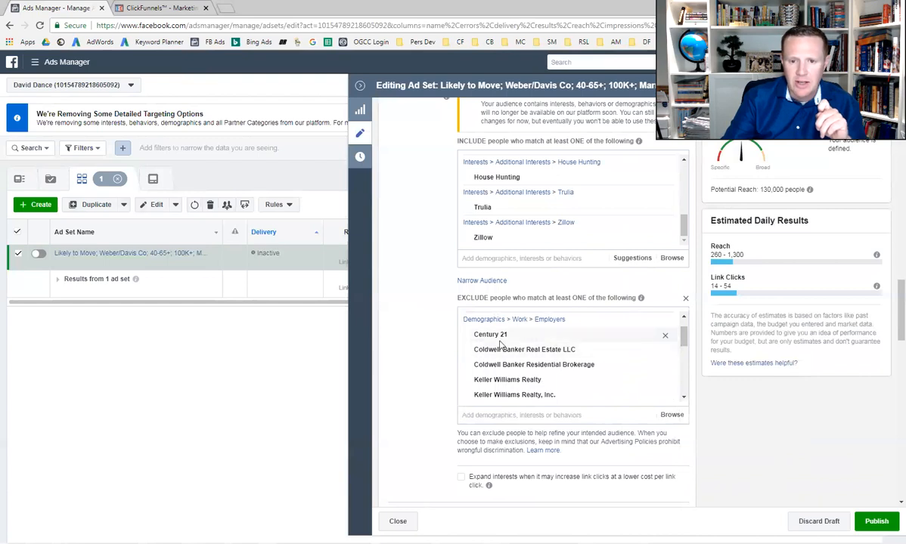
{"action": "left_click_drag", "start_coordinate": [687, 342], "coordinate": [694, 396]}
{"action": "scroll", "coordinate": [690, 408], "scroll_direction": "down", "scroll_amount": 5}
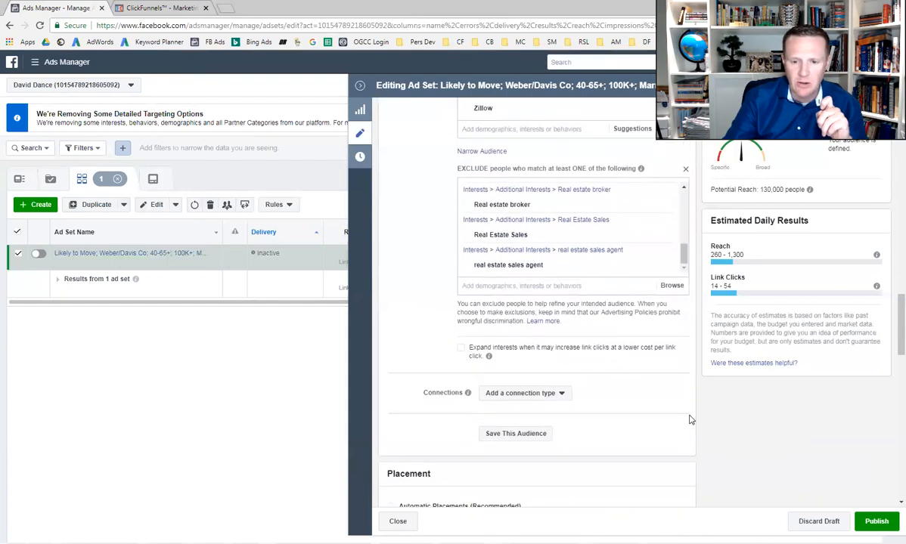
Review the ad set's placement choices and its optimization and delivery settings
{"action": "scroll", "coordinate": [690, 421], "scroll_direction": "down", "scroll_amount": 2}
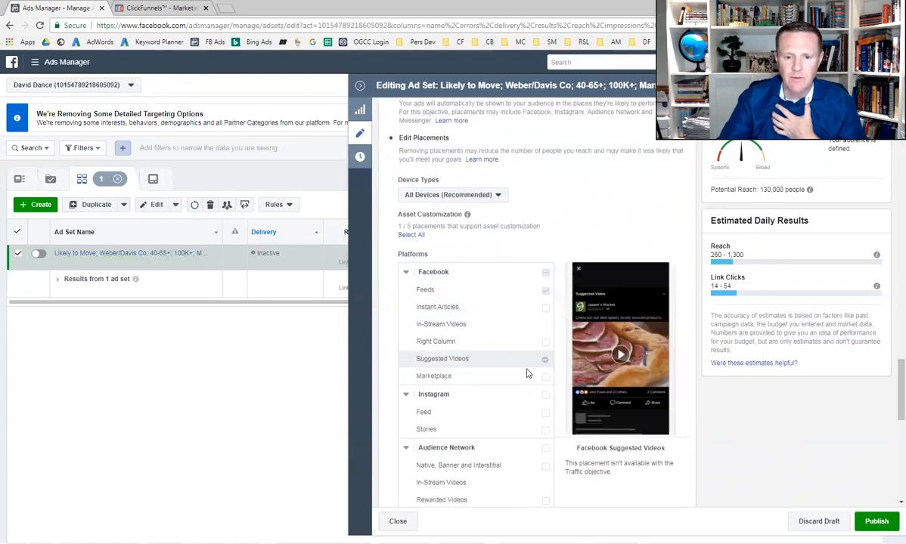
{"action": "scroll", "coordinate": [550, 437], "scroll_direction": "down", "scroll_amount": 4}
{"action": "scroll", "coordinate": [552, 453], "scroll_direction": "down", "scroll_amount": 4}
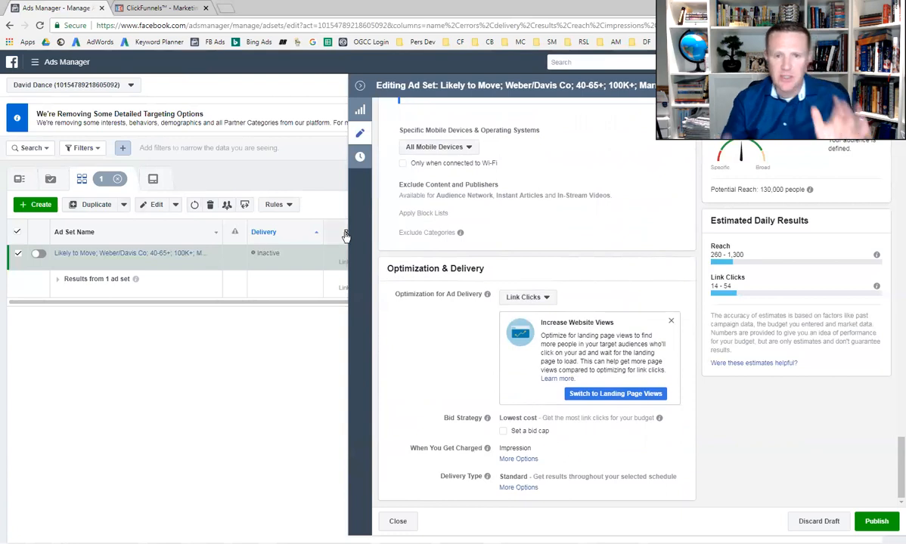
Leave the ad set editor without publishing the draft and open the ad South Ogden - likely to move - lead gen for editing
{"action": "left_click", "coordinate": [358, 85]}
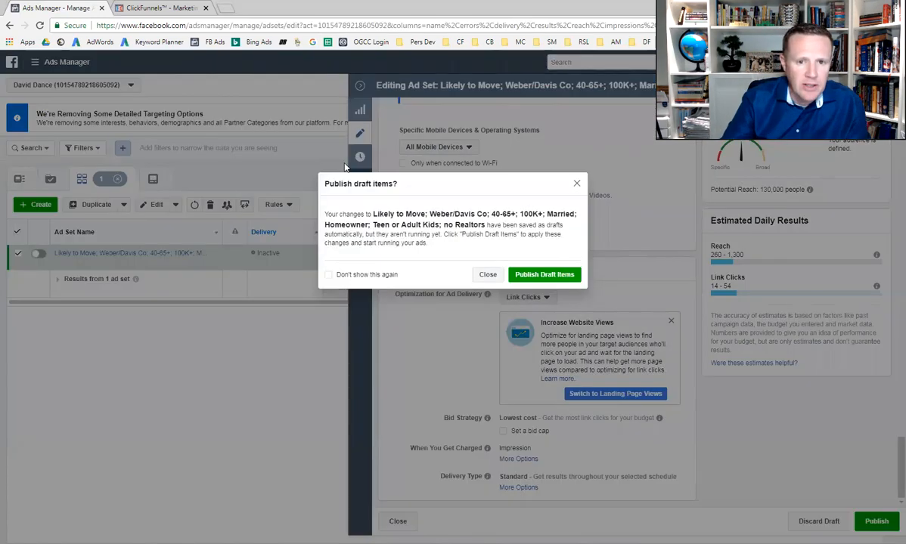
{"action": "left_click", "coordinate": [577, 185]}
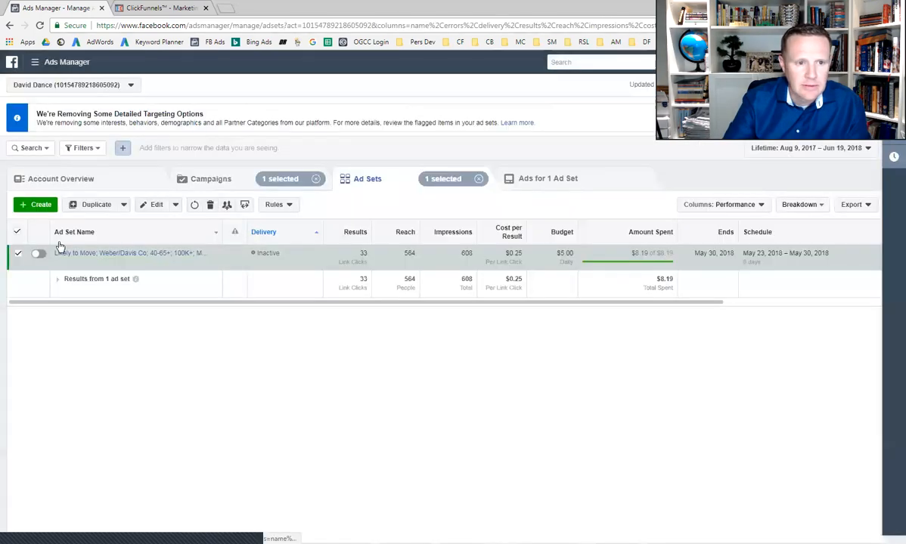
{"action": "left_click", "coordinate": [537, 180]}
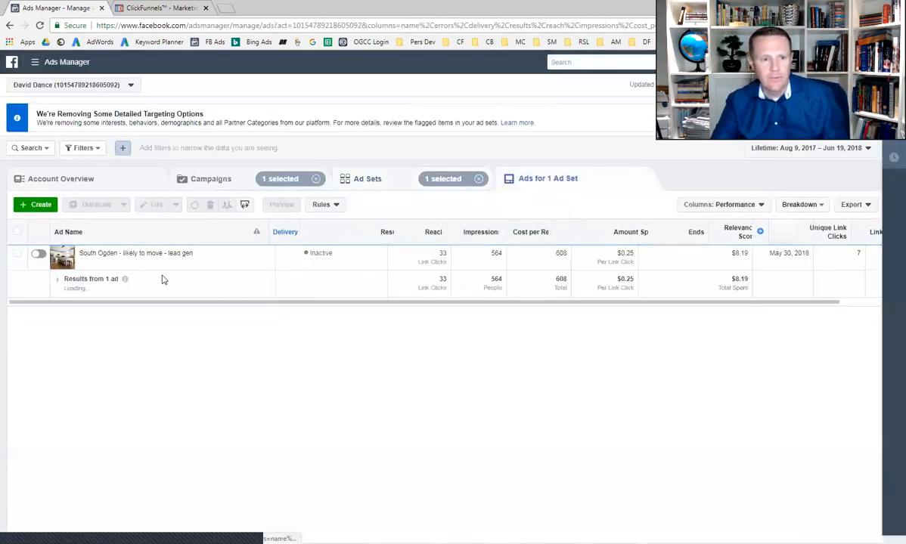
{"action": "left_click", "coordinate": [136, 262]}
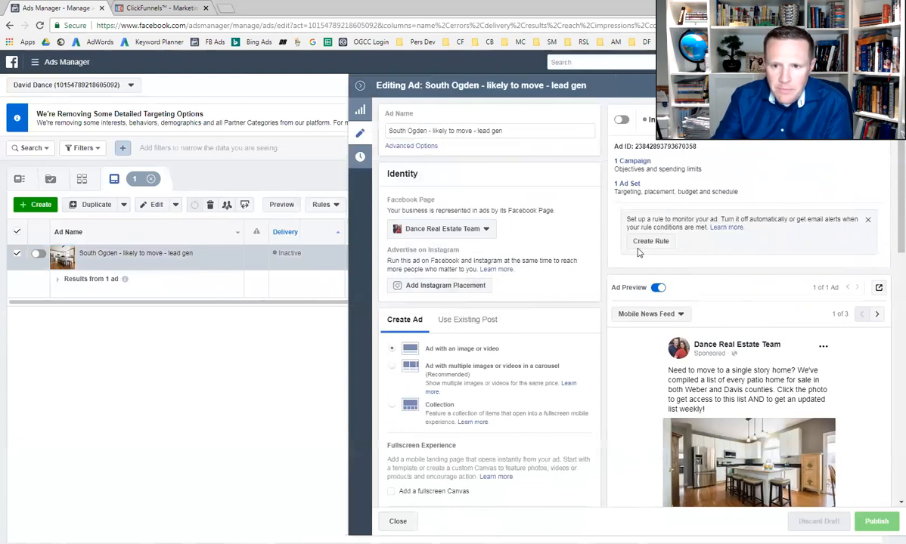
Review the ad's format, image, text, website URL, headline and call to action alongside its Mobile News Feed preview
{"action": "scroll", "coordinate": [658, 282], "scroll_direction": "down", "scroll_amount": 3}
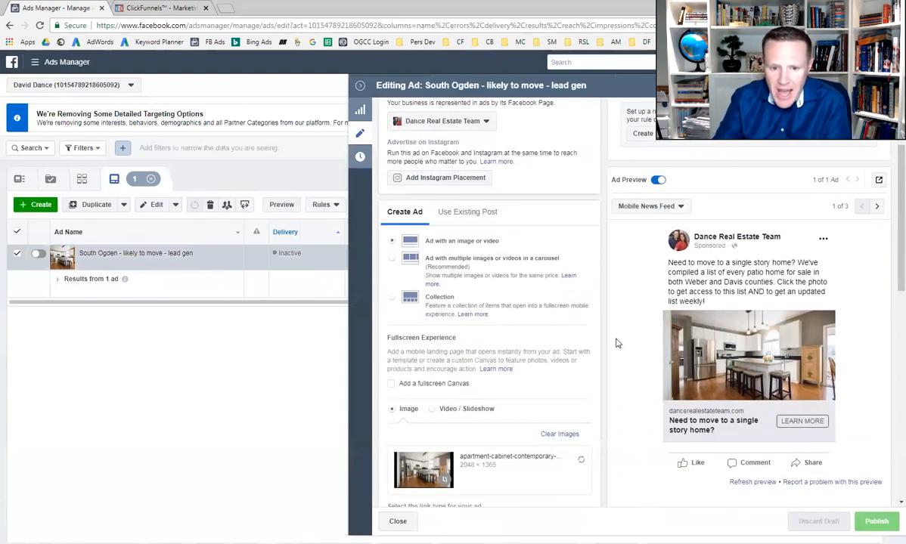
{"action": "scroll", "coordinate": [616, 344], "scroll_direction": "down", "scroll_amount": 3}
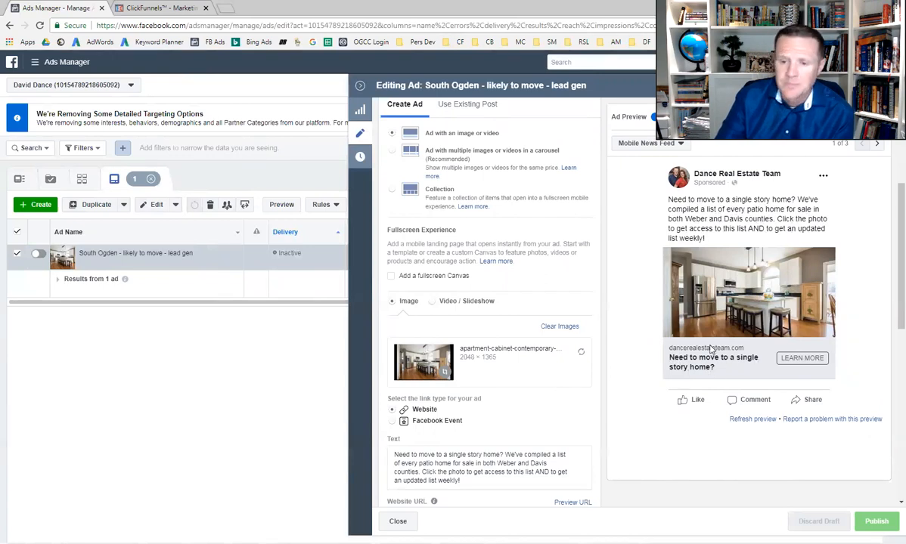
{"action": "scroll", "coordinate": [514, 363], "scroll_direction": "down", "scroll_amount": 3}
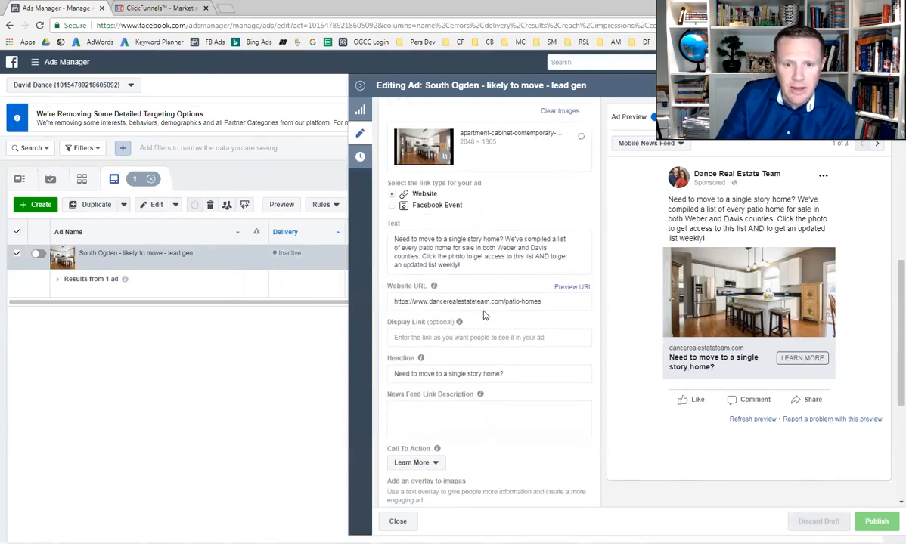
Compare the ad's website URL with the Submit info page address of the property lists funnel in ClickFunnels
{"action": "left_click", "coordinate": [486, 301]}
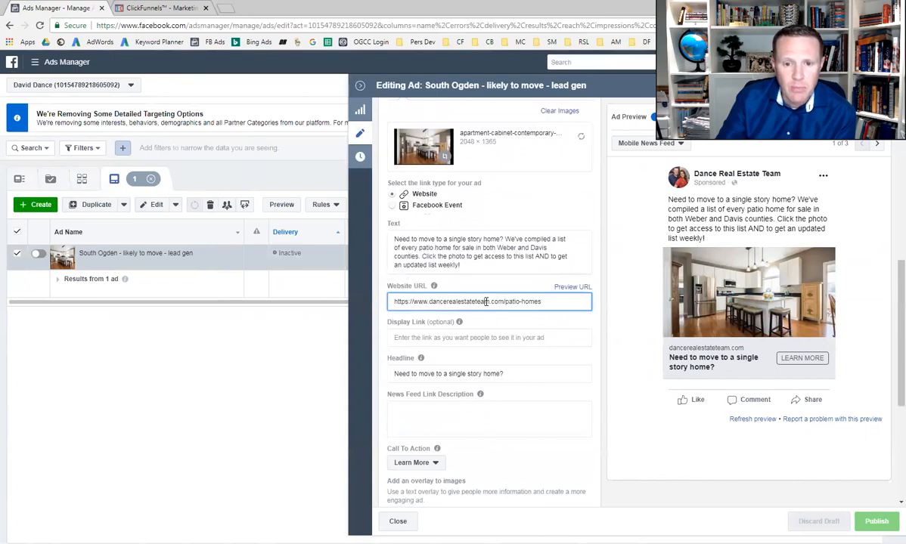
{"action": "left_click", "coordinate": [162, 9]}
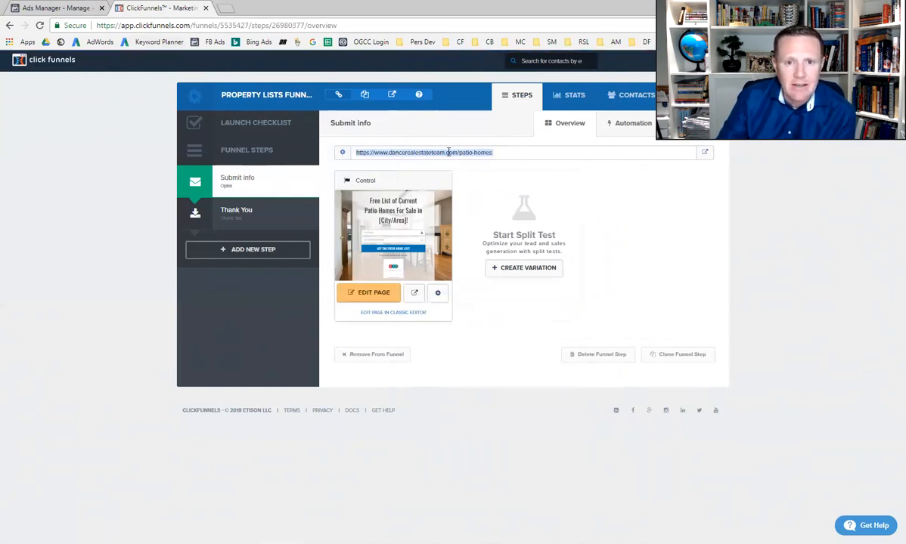
{"action": "left_click", "coordinate": [65, 8]}
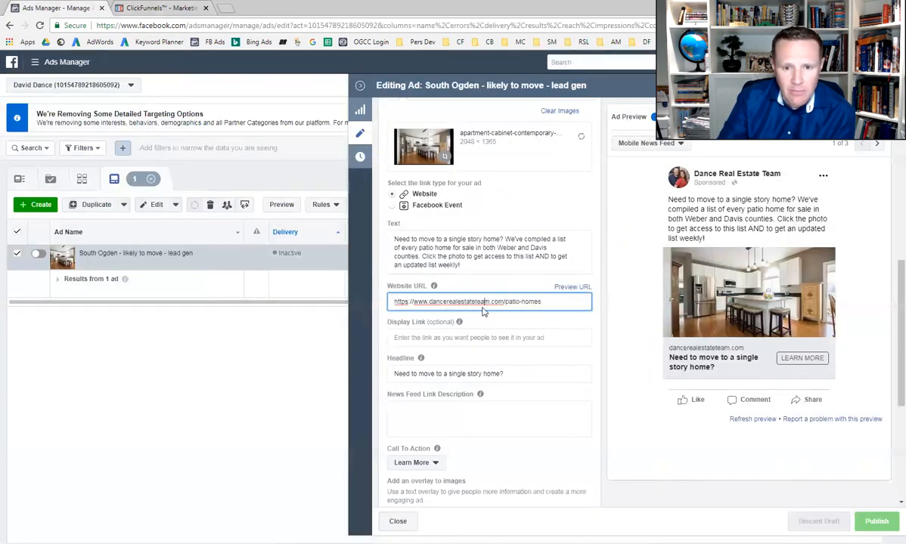
{"action": "left_click", "coordinate": [159, 9]}
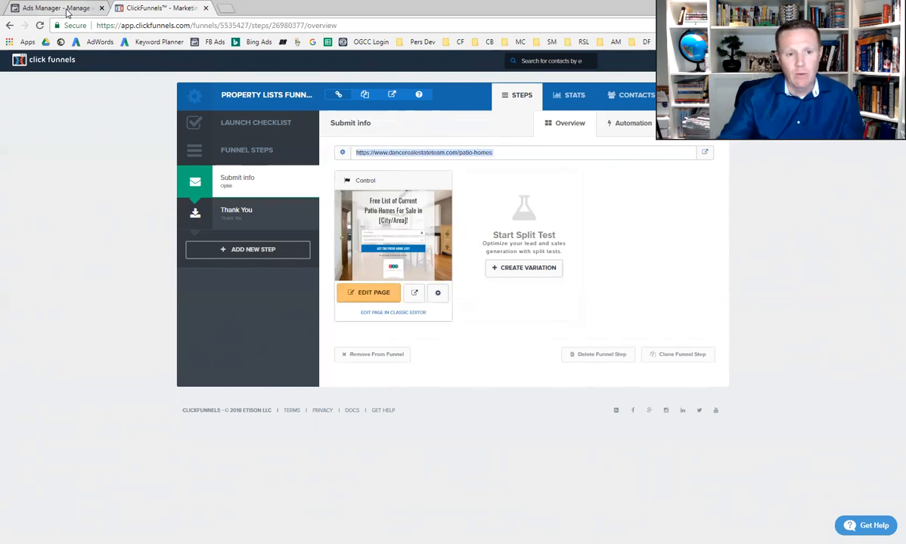
Return to Ads Manager and review the ad's call to action, overlay and Facebook Pixel conversion tracking settings
{"action": "left_click", "coordinate": [65, 9]}
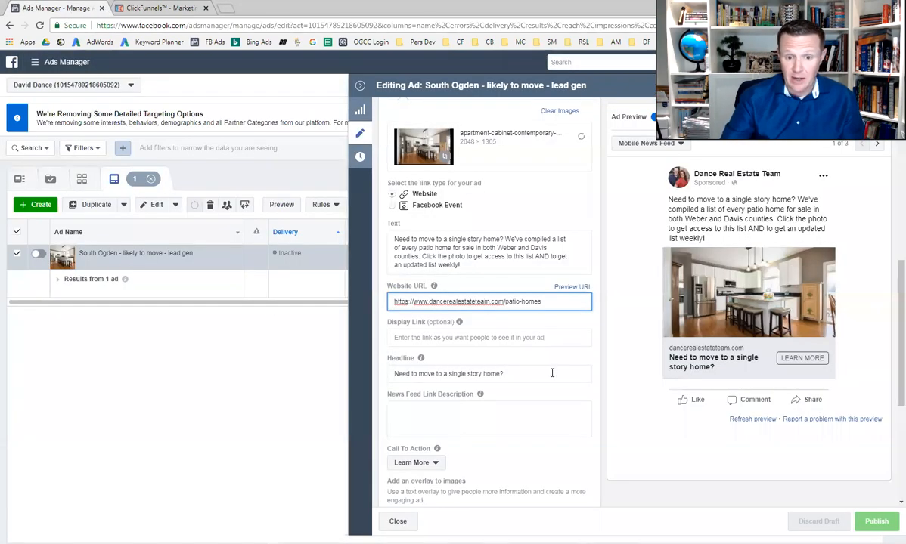
{"action": "scroll", "coordinate": [551, 374], "scroll_direction": "down", "scroll_amount": 5}
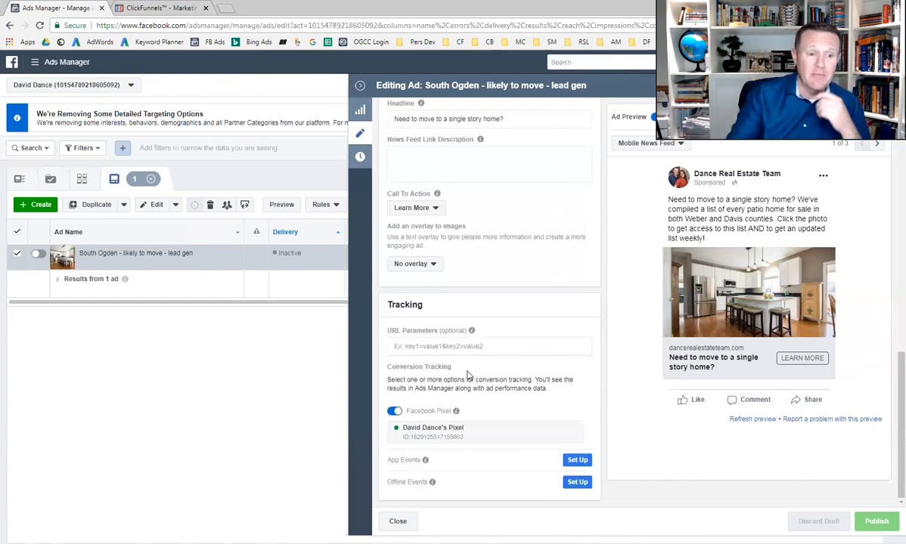
Switch to ClickFunnels and open Guide Funnel - Build Your Monopoly from the Real Estate Agent System group
{"action": "left_click", "coordinate": [155, 9]}
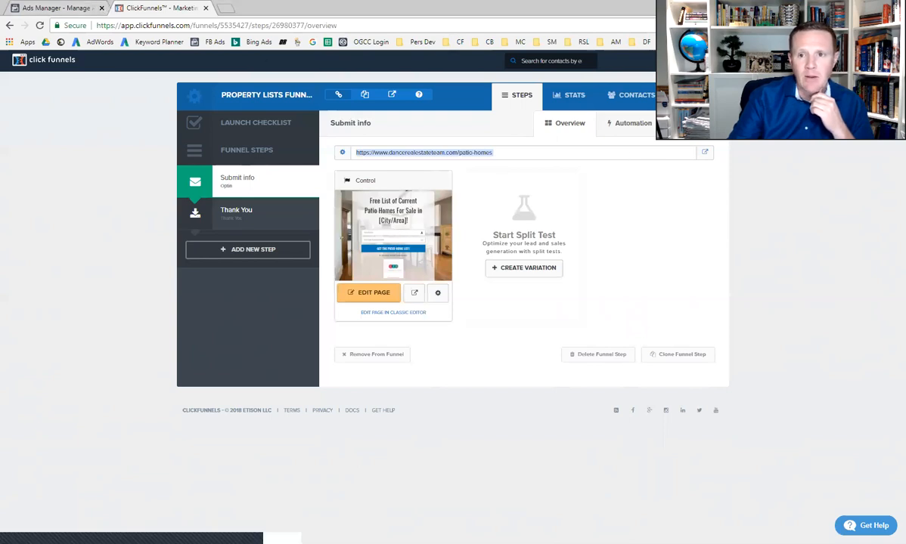
{"action": "mouse_move", "coordinate": [684, 61]}
{"action": "left_click", "coordinate": [684, 81]}
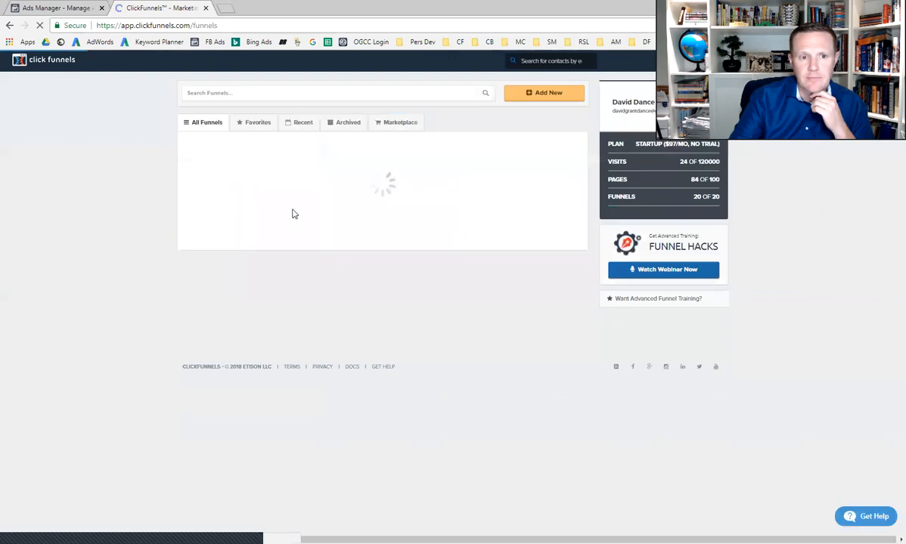
{"action": "left_click", "coordinate": [252, 227]}
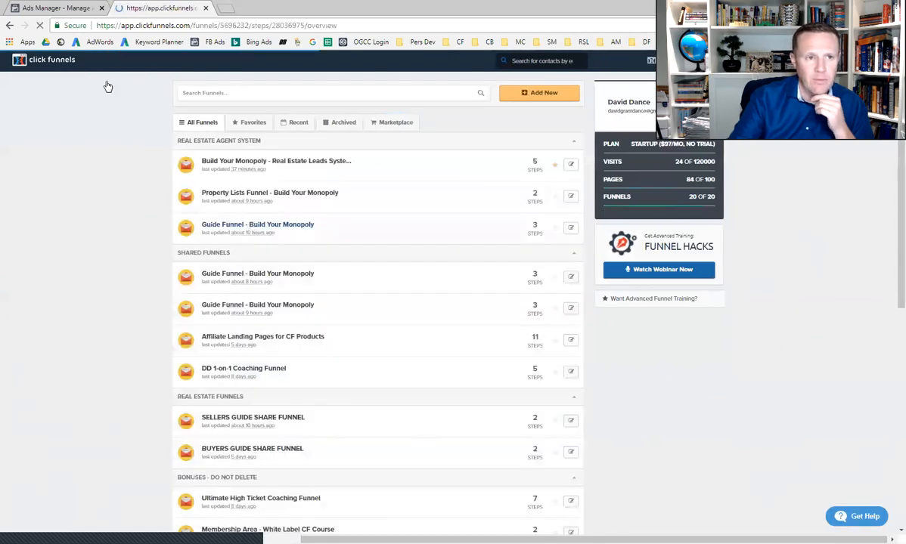
Switch to Ads Manager, leave the ad editor without publishing and return to the campaign list
{"action": "left_click", "coordinate": [70, 9]}
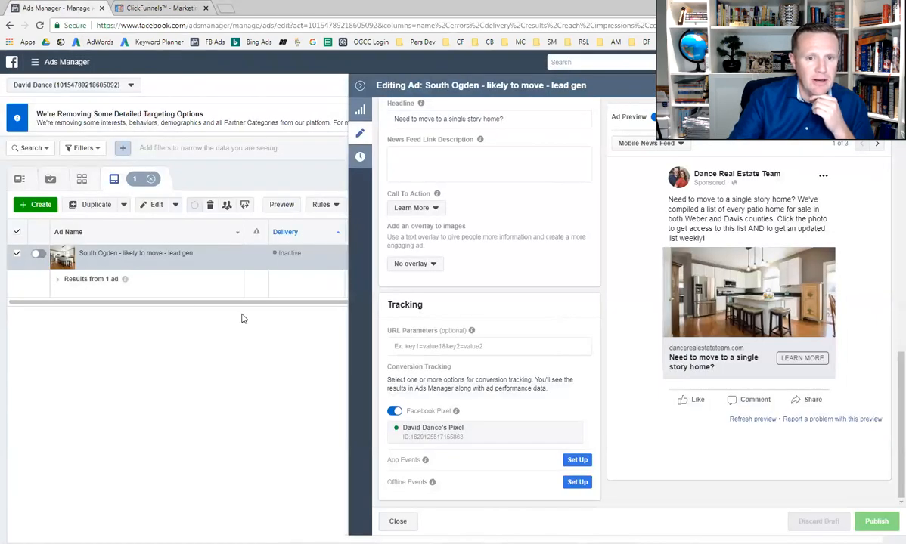
{"action": "left_click", "coordinate": [360, 87]}
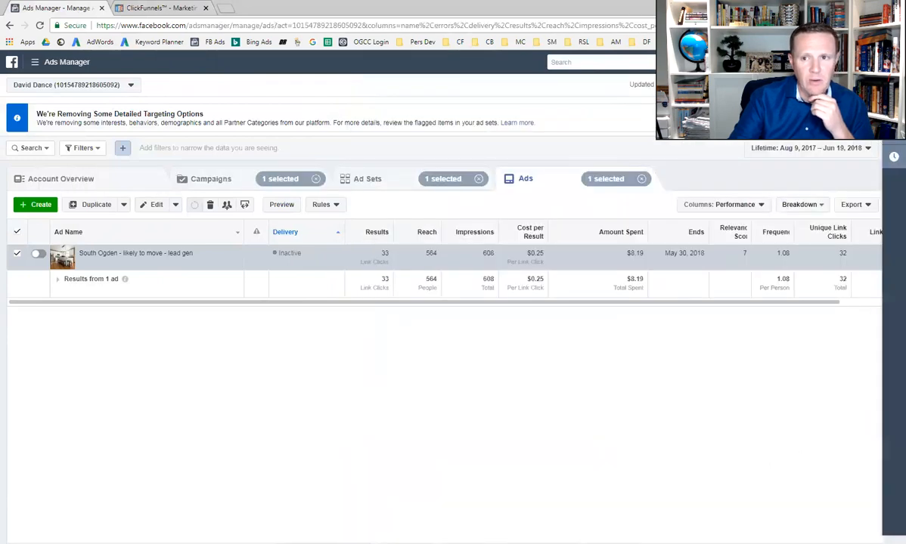
{"action": "left_click", "coordinate": [60, 64]}
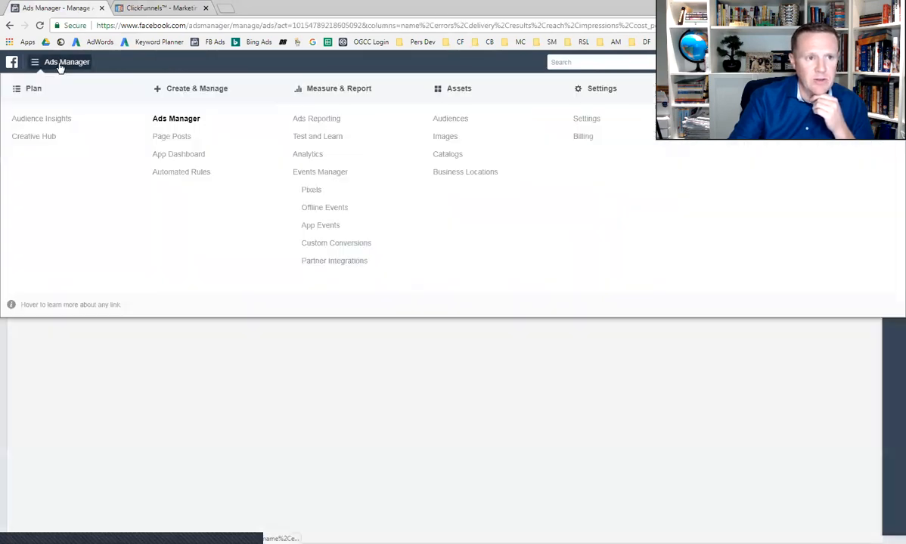
{"action": "left_click", "coordinate": [176, 122]}
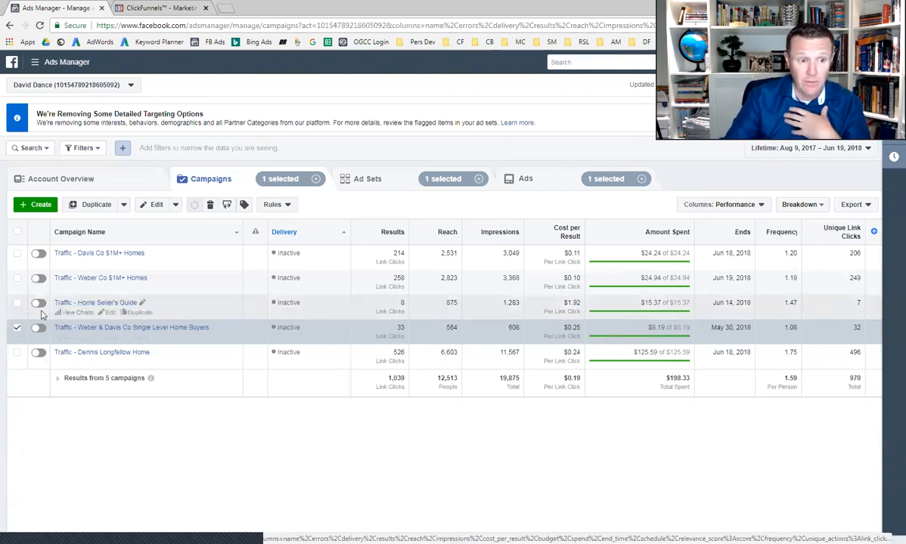
Select only the campaign Traffic - Home Seller's Guide and open its ad set for editing
{"action": "left_click", "coordinate": [17, 328]}
{"action": "left_click", "coordinate": [19, 305]}
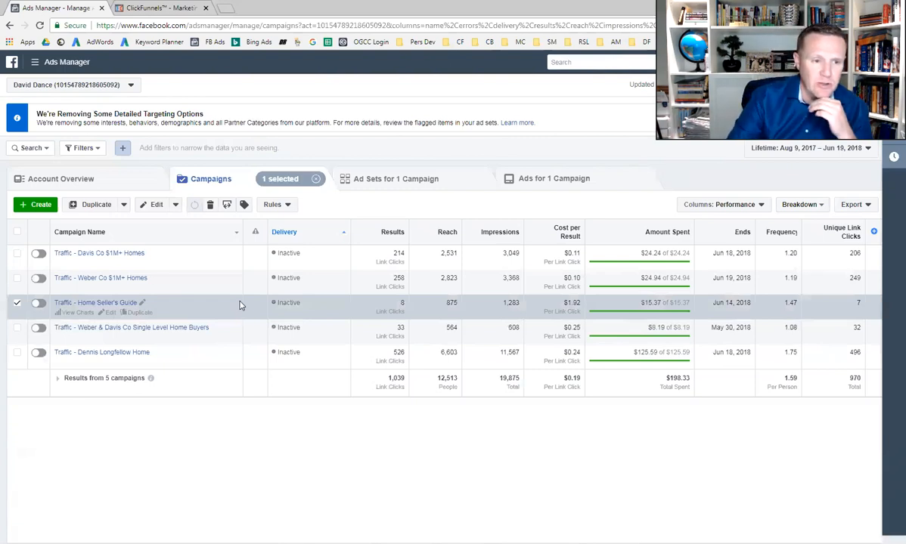
{"action": "left_click", "coordinate": [392, 182]}
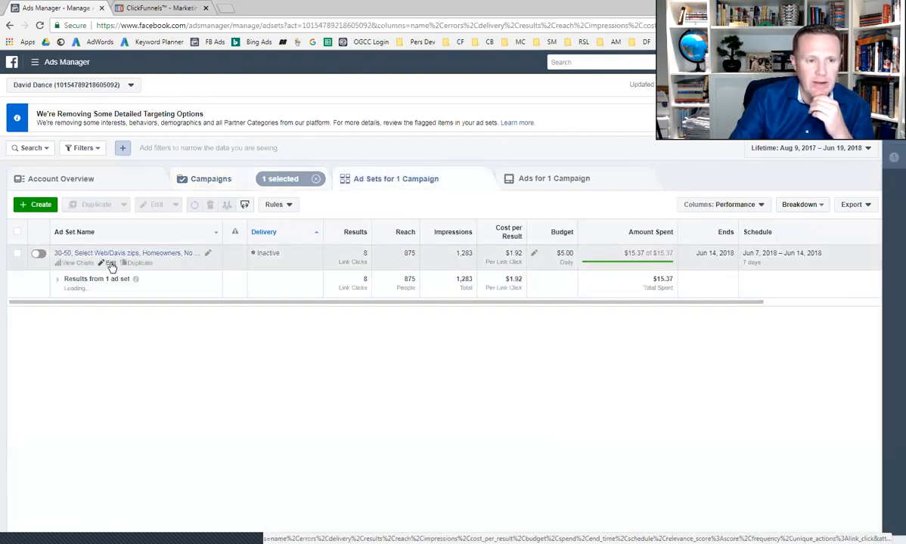
{"action": "left_click", "coordinate": [109, 263]}
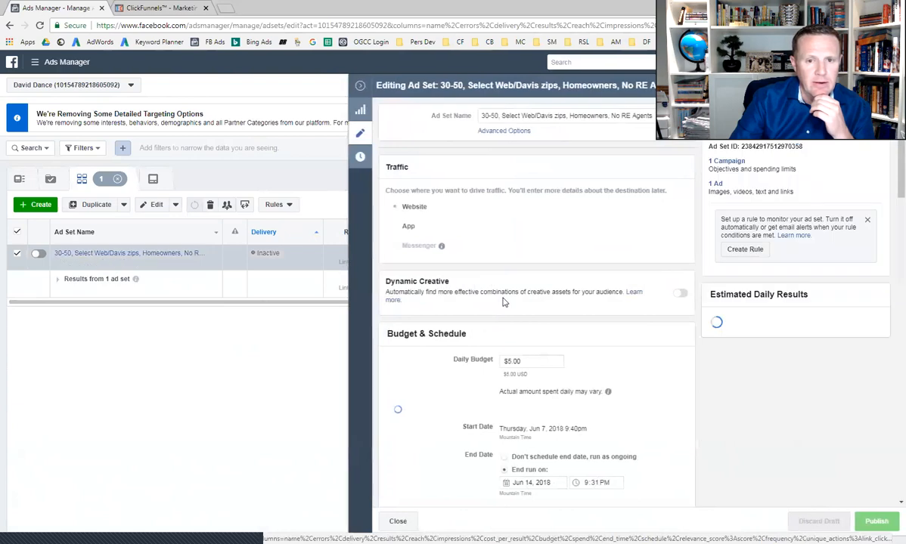
Review the ad set's daily budget, schedule and saved audience details, including locations, age, exclusions and home ownership
{"action": "scroll", "coordinate": [555, 319], "scroll_direction": "down", "scroll_amount": 3}
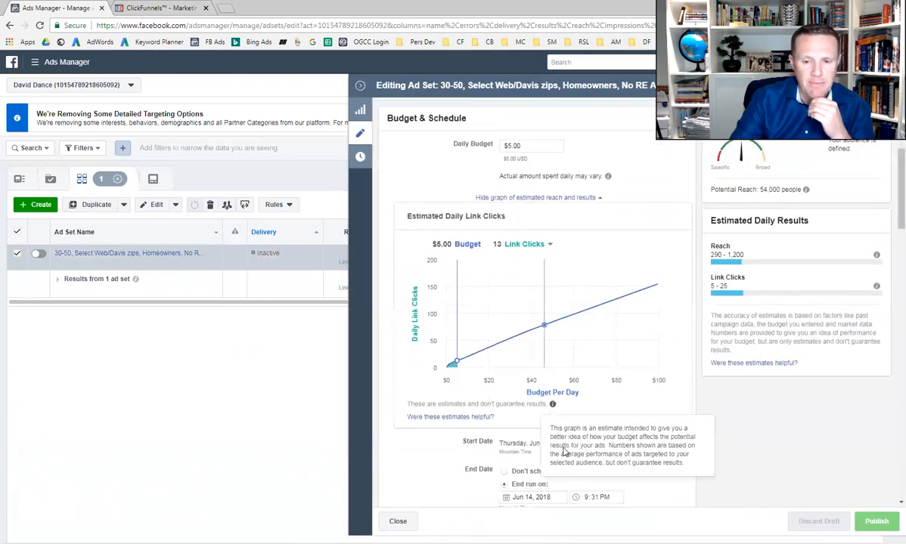
{"action": "scroll", "coordinate": [507, 423], "scroll_direction": "down", "scroll_amount": 2}
{"action": "scroll", "coordinate": [536, 303], "scroll_direction": "up", "scroll_amount": 2}
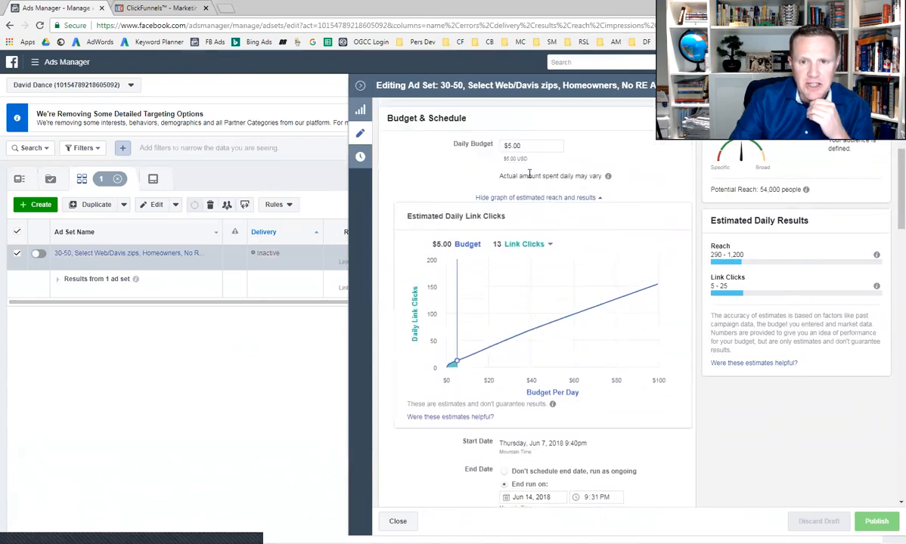
{"action": "scroll", "coordinate": [485, 414], "scroll_direction": "down", "scroll_amount": 2}
{"action": "scroll", "coordinate": [474, 439], "scroll_direction": "down", "scroll_amount": 3}
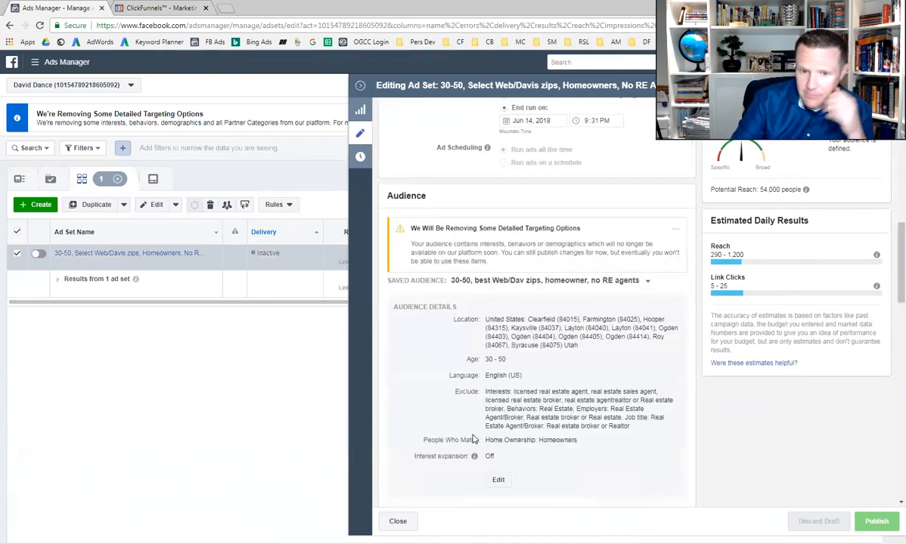
{"action": "scroll", "coordinate": [471, 437], "scroll_direction": "down", "scroll_amount": 2}
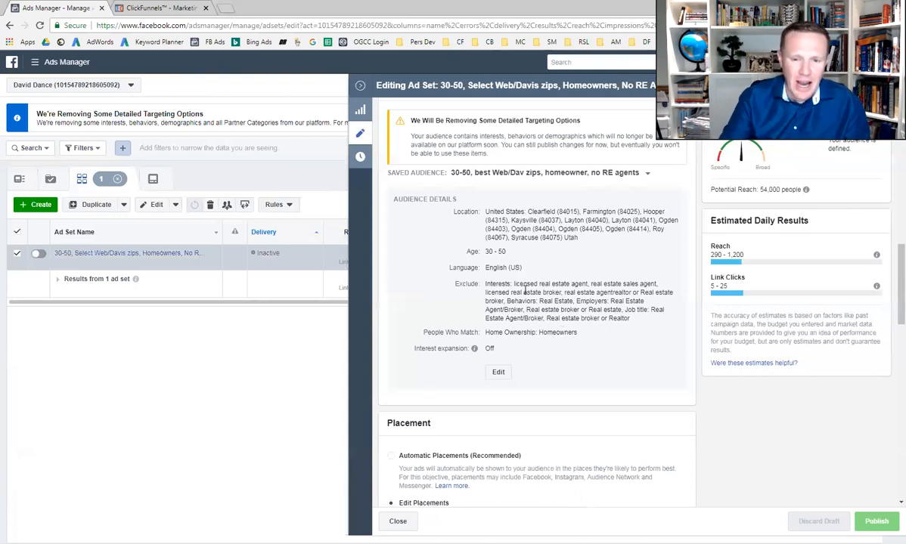
Review the Home Seller's Guide ad set's platform placements and its optimization and delivery settings
{"action": "scroll", "coordinate": [529, 370], "scroll_direction": "down", "scroll_amount": 5}
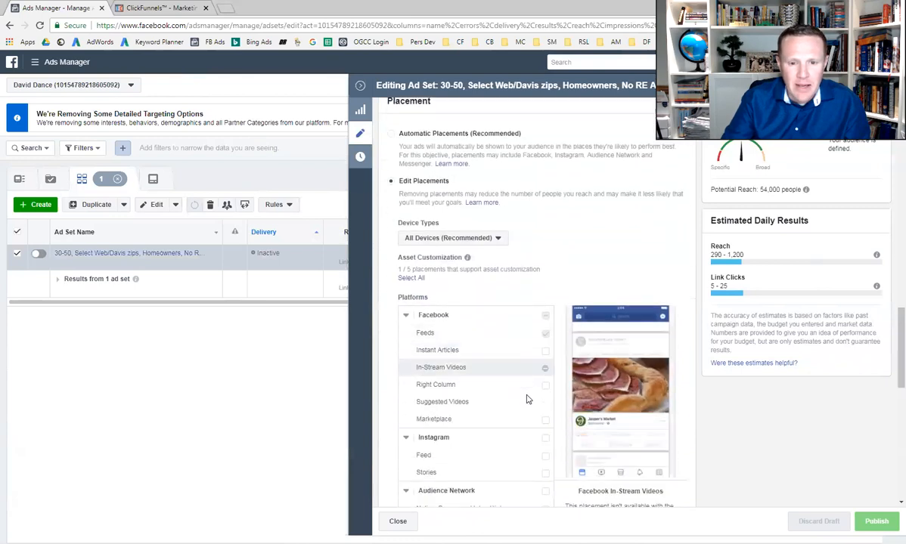
{"action": "scroll", "coordinate": [530, 355], "scroll_direction": "down", "scroll_amount": 5}
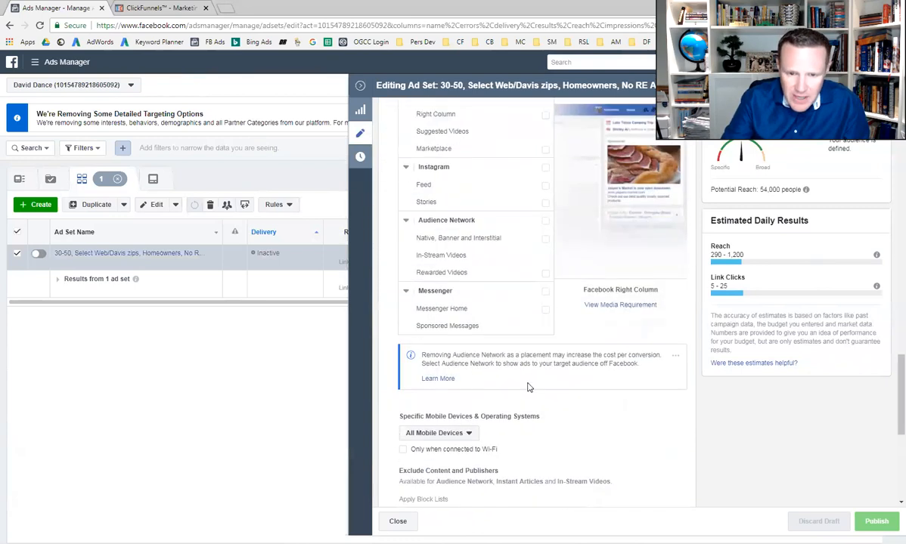
{"action": "scroll", "coordinate": [542, 448], "scroll_direction": "down", "scroll_amount": 3}
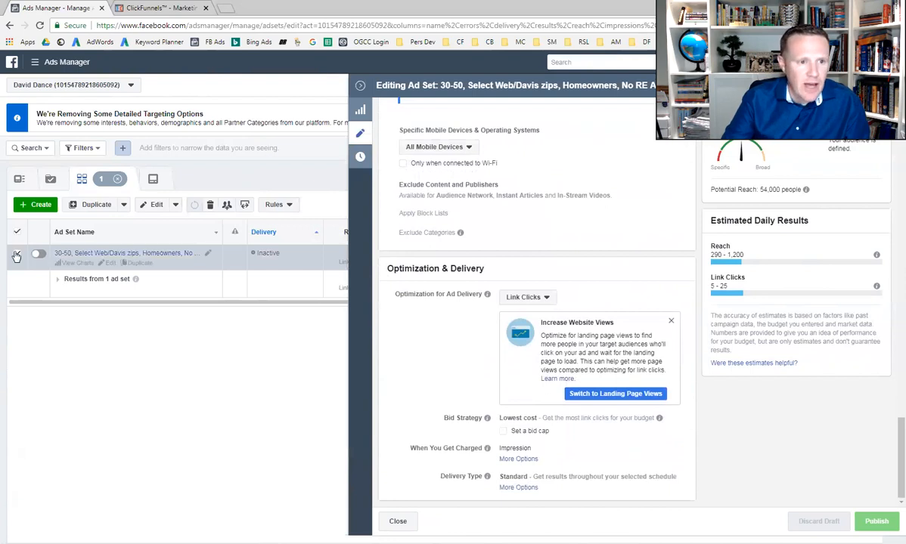
Leave the ad set editor without publishing and open the Home Seller's Guide ad for editing
{"action": "left_click", "coordinate": [361, 86]}
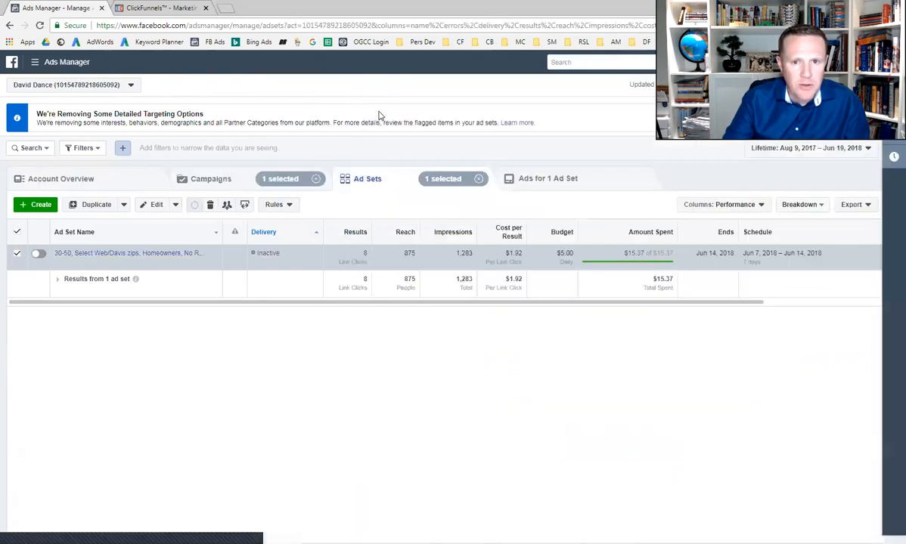
{"action": "left_click", "coordinate": [546, 180]}
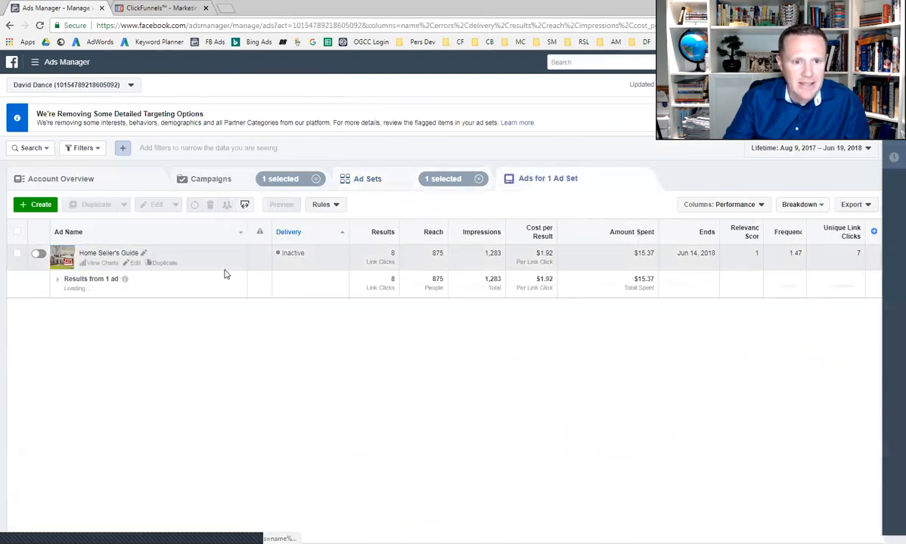
{"action": "left_click", "coordinate": [129, 263]}
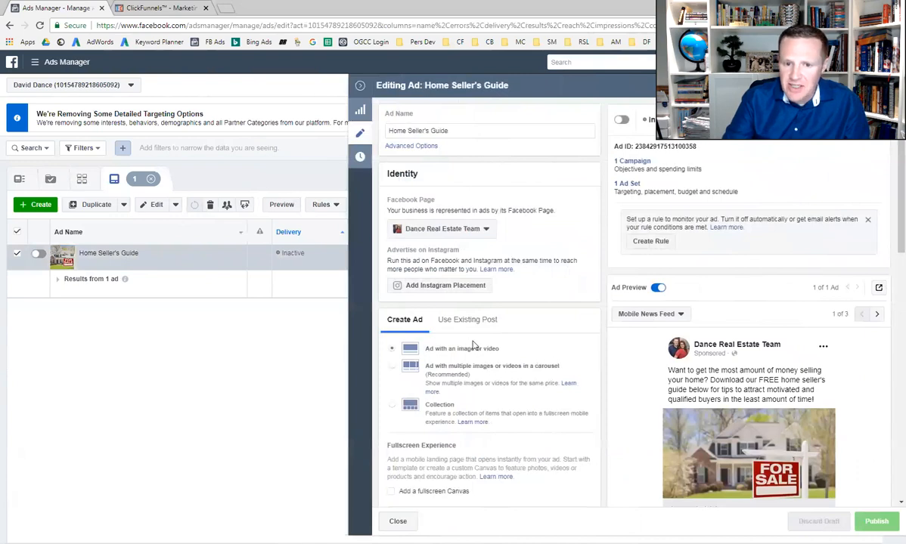
Review the Home Seller's Guide ad's image, text, website URL, headline, link description and call to action alongside its preview
{"action": "scroll", "coordinate": [477, 354], "scroll_direction": "down", "scroll_amount": 3}
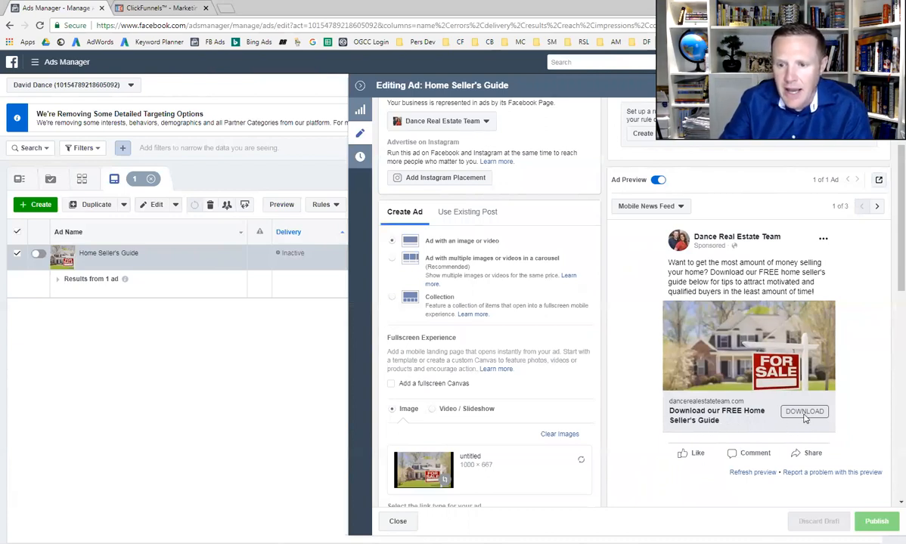
{"action": "scroll", "coordinate": [525, 384], "scroll_direction": "down", "scroll_amount": 2}
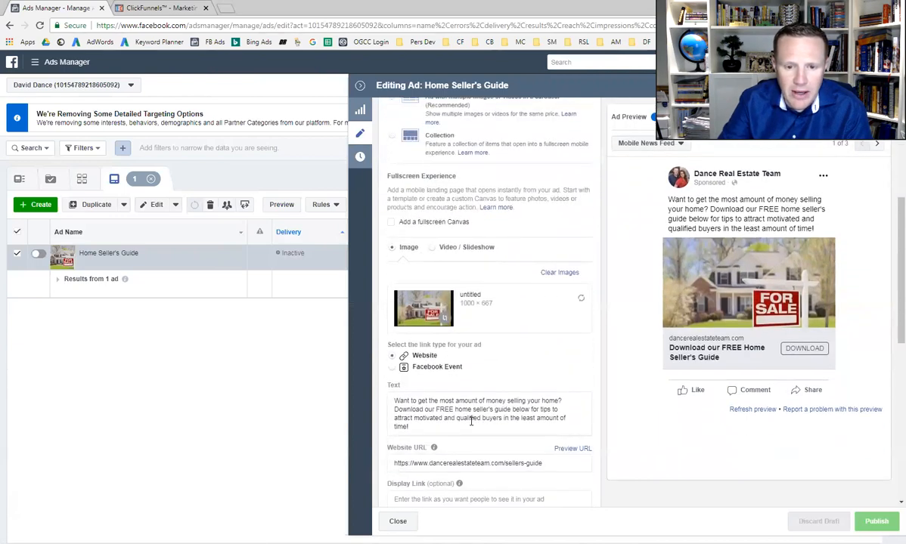
{"action": "scroll", "coordinate": [439, 461], "scroll_direction": "down", "scroll_amount": 1}
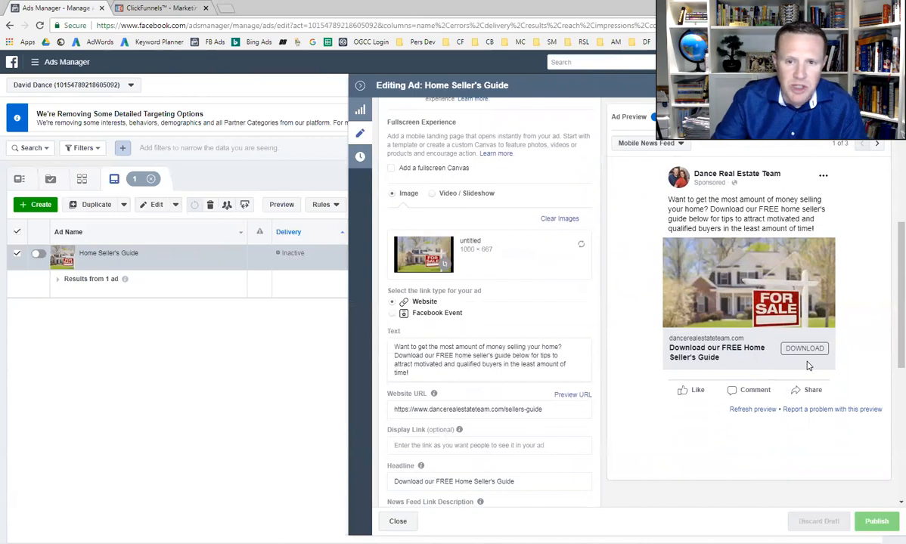
{"action": "scroll", "coordinate": [583, 453], "scroll_direction": "down", "scroll_amount": 3}
{"action": "scroll", "coordinate": [546, 496], "scroll_direction": "up", "scroll_amount": 2}
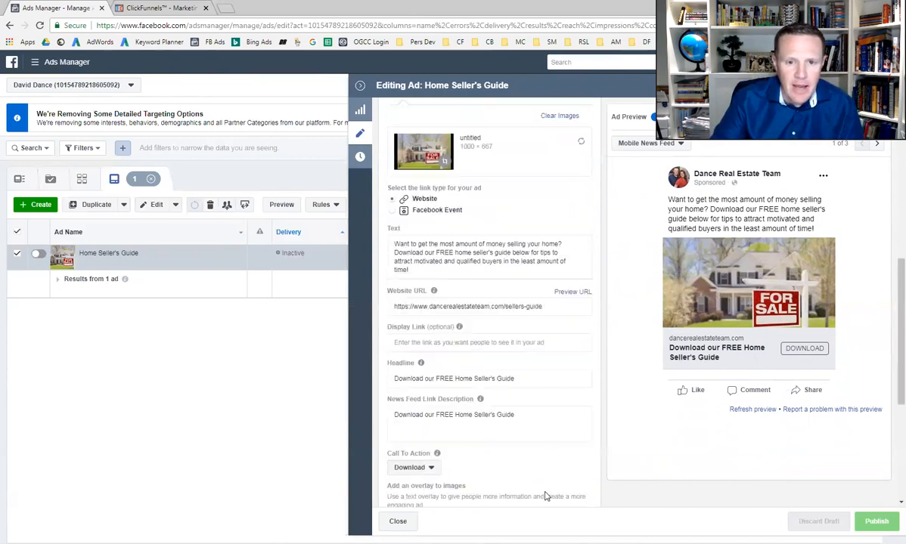
{"action": "scroll", "coordinate": [546, 496], "scroll_direction": "up", "scroll_amount": 2}
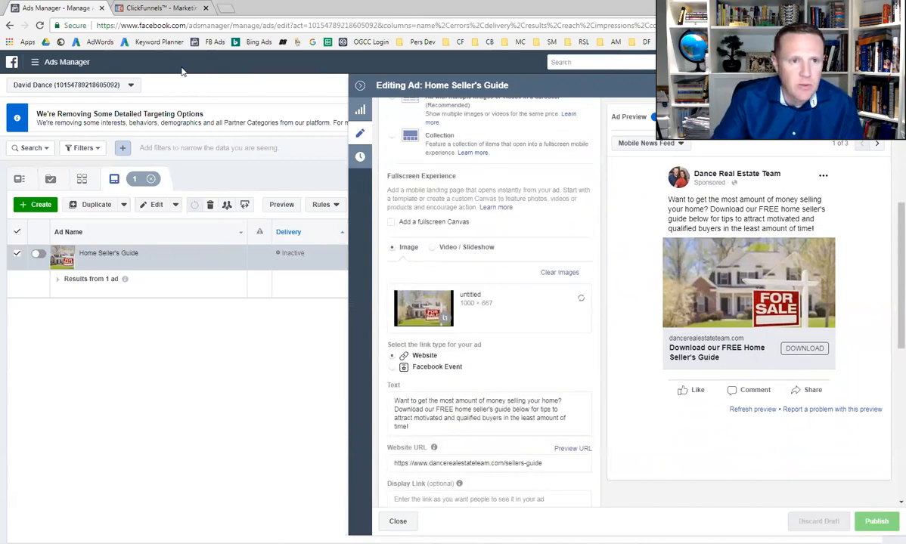
Copy the Optin page address of the guide funnel in ClickFunnels and compare it with the ad's website URL in Ads Manager
{"action": "left_click", "coordinate": [161, 10]}
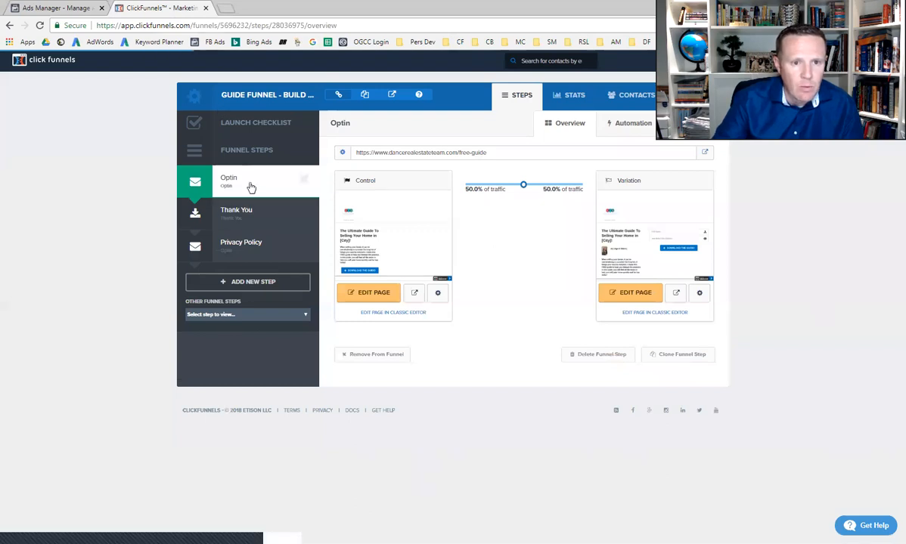
{"action": "left_click", "coordinate": [409, 151]}
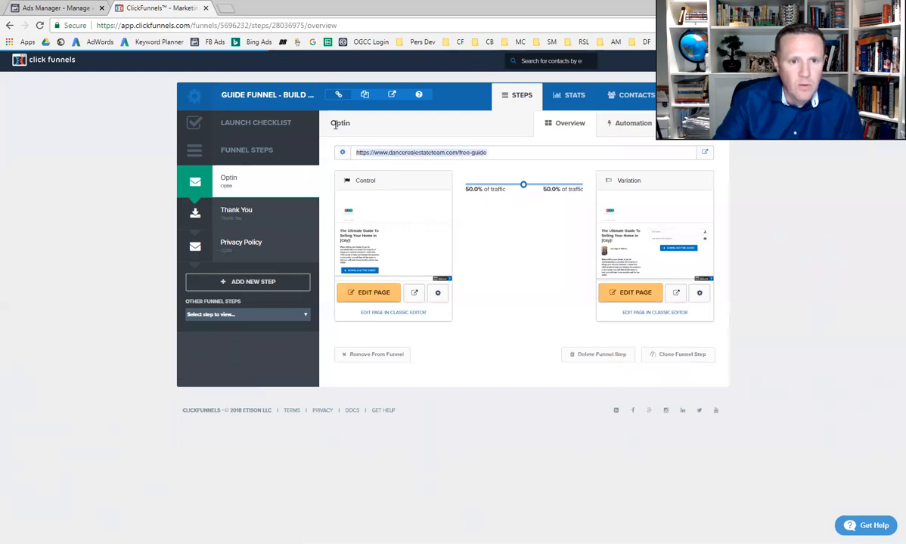
{"action": "right_click", "coordinate": [418, 152]}
{"action": "left_click", "coordinate": [443, 163]}
{"action": "left_click", "coordinate": [87, 7]}
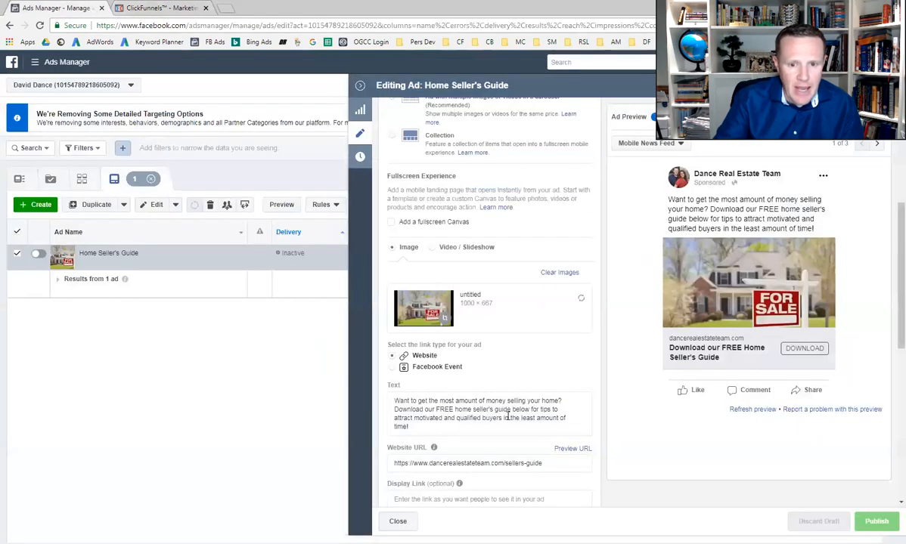
{"action": "scroll", "coordinate": [478, 300], "scroll_direction": "down", "scroll_amount": 2}
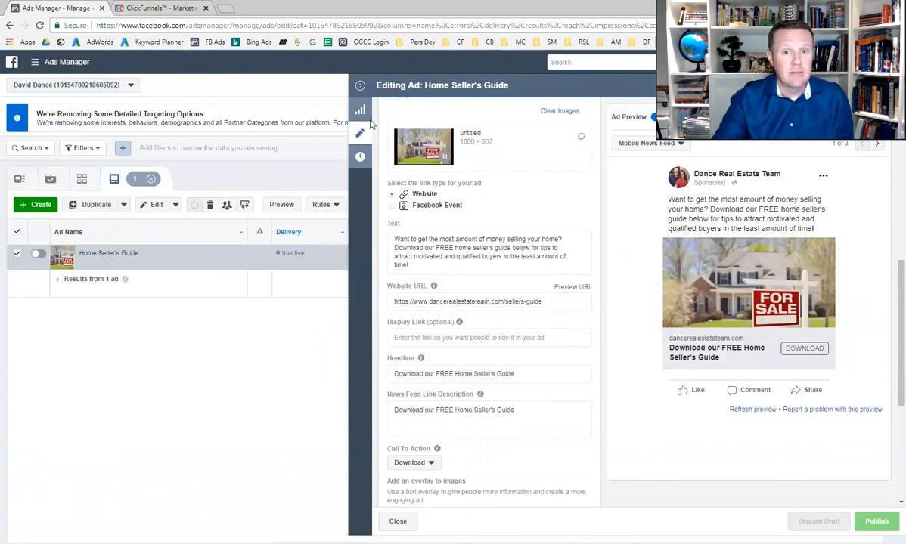
Leave the ad editor without publishing and open the Audiences list to review the custom, lookalike and saved audiences
{"action": "left_click", "coordinate": [360, 86]}
{"action": "left_click", "coordinate": [79, 68]}
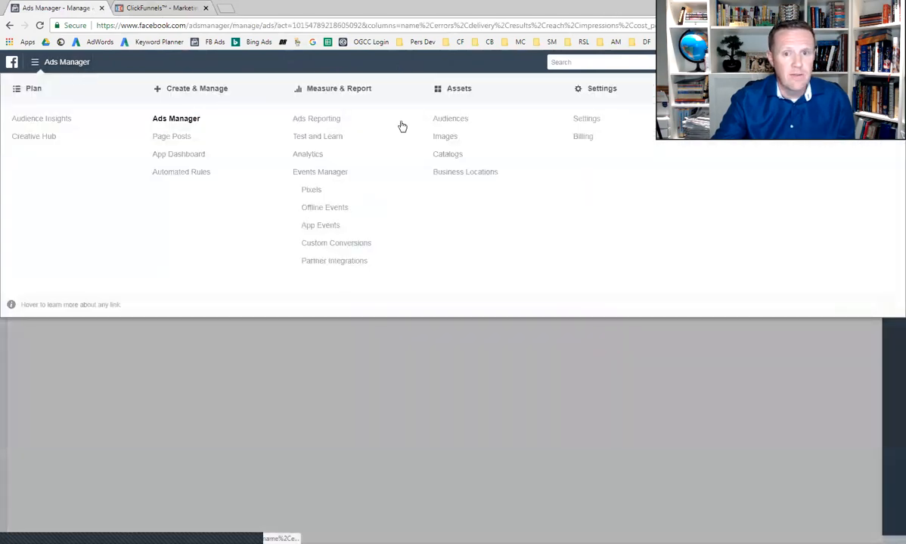
{"action": "left_click", "coordinate": [449, 119]}
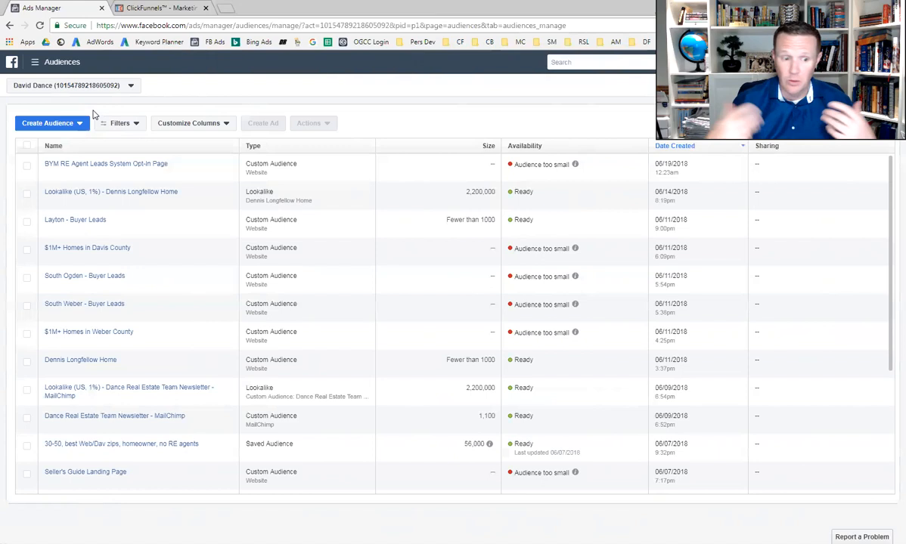
Switch to ClickFunnels and copy the Share This Funnel URL from the settings of the Guide Funnel - Build Your Monopoly funnel
{"action": "left_click", "coordinate": [156, 8]}
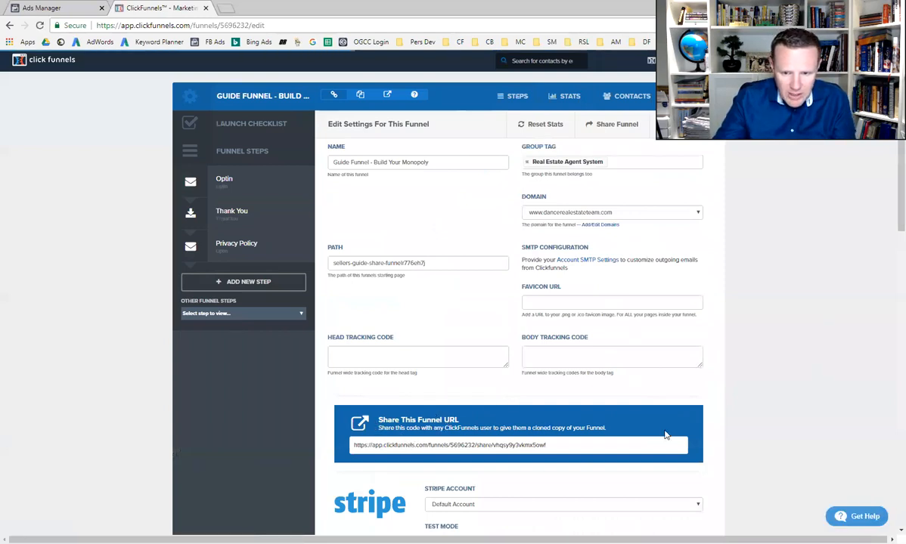
{"action": "left_click", "coordinate": [450, 444]}
{"action": "right_click", "coordinate": [450, 444]}
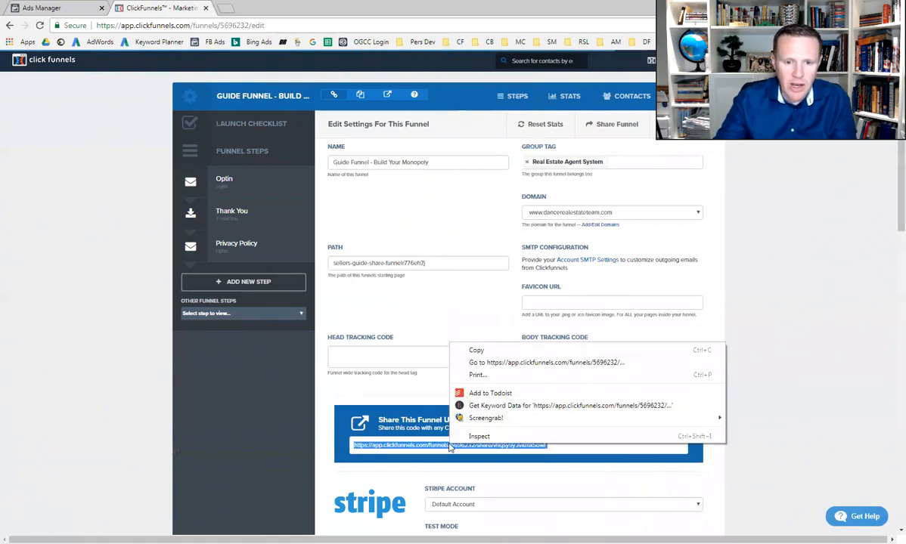
{"action": "left_click", "coordinate": [459, 333]}
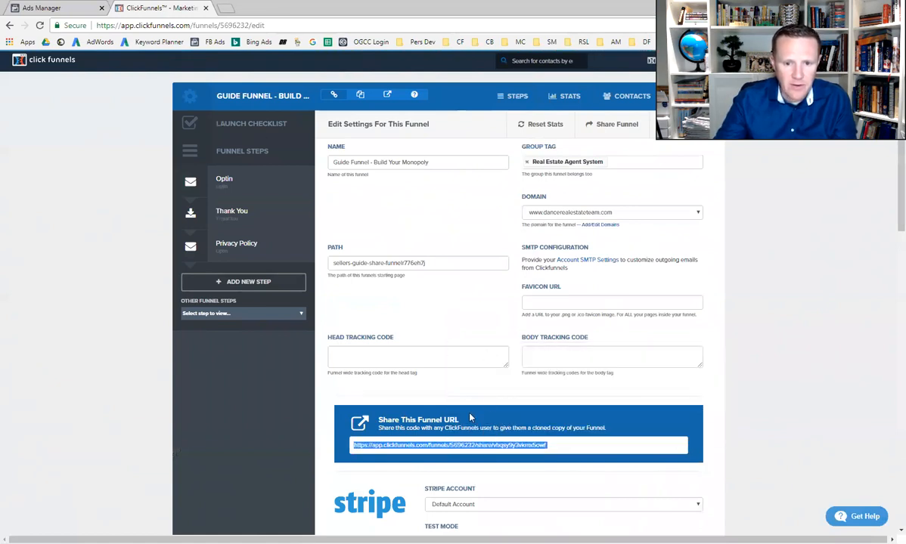
Try to clone the guide funnel by loading the copied share URL in a new browser tab, and dismiss the funnel limit notice
{"action": "left_click", "coordinate": [225, 8]}
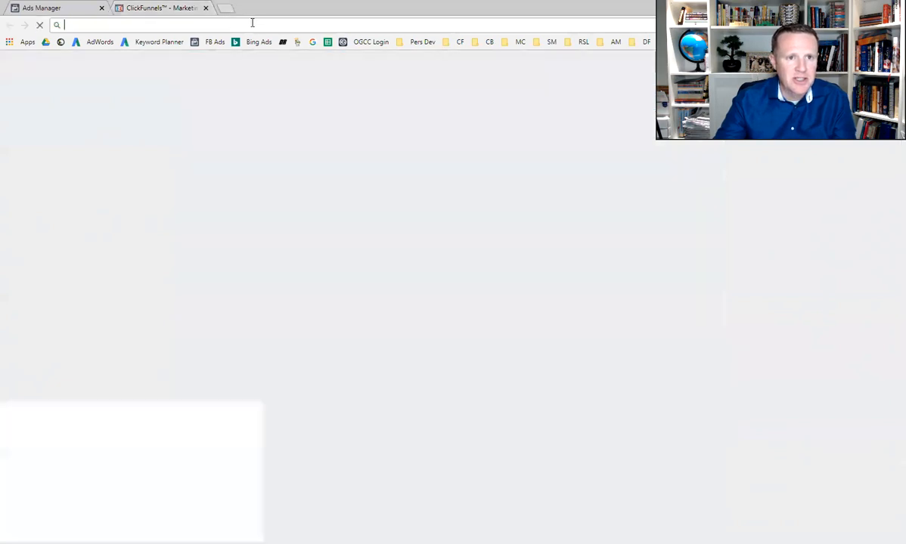
{"action": "right_click", "coordinate": [254, 23]}
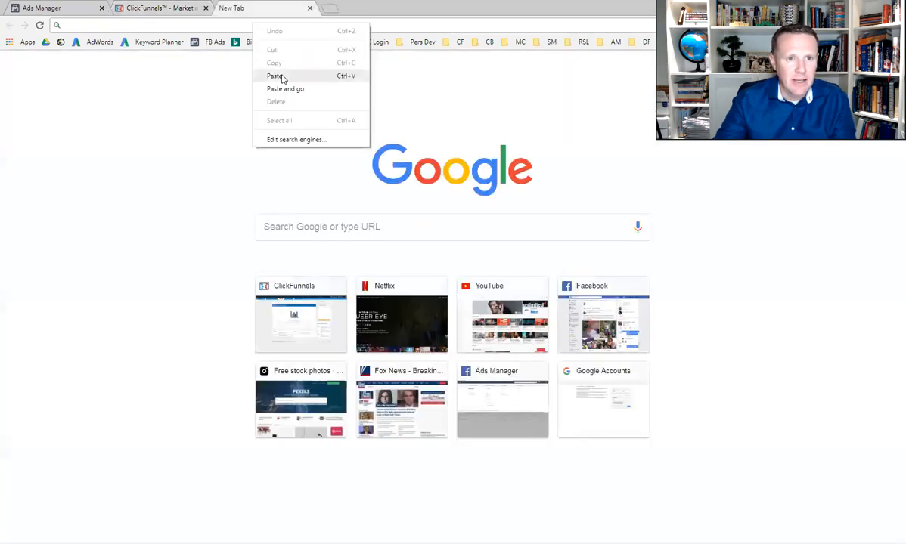
{"action": "left_click", "coordinate": [266, 74]}
{"action": "key", "text": "Return"}
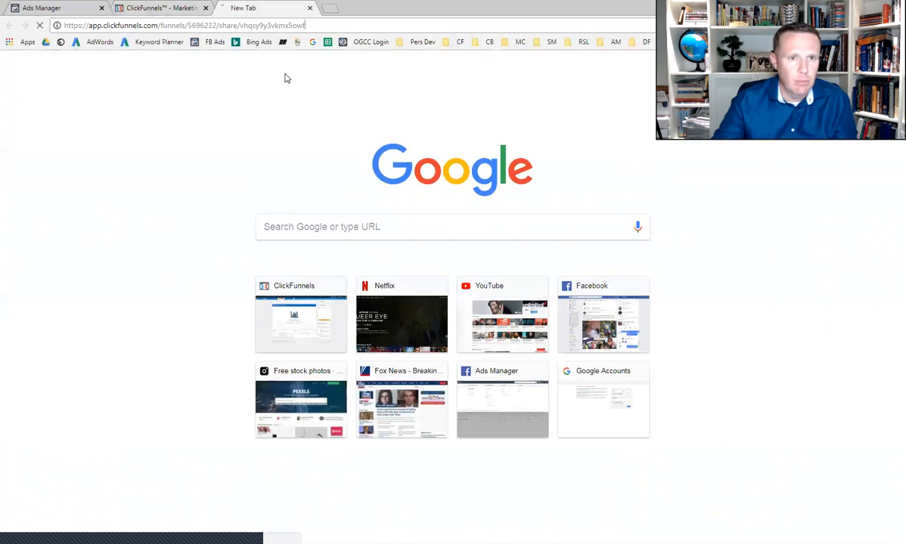
{"action": "scroll", "coordinate": [302, 121], "scroll_direction": "down", "scroll_amount": 2}
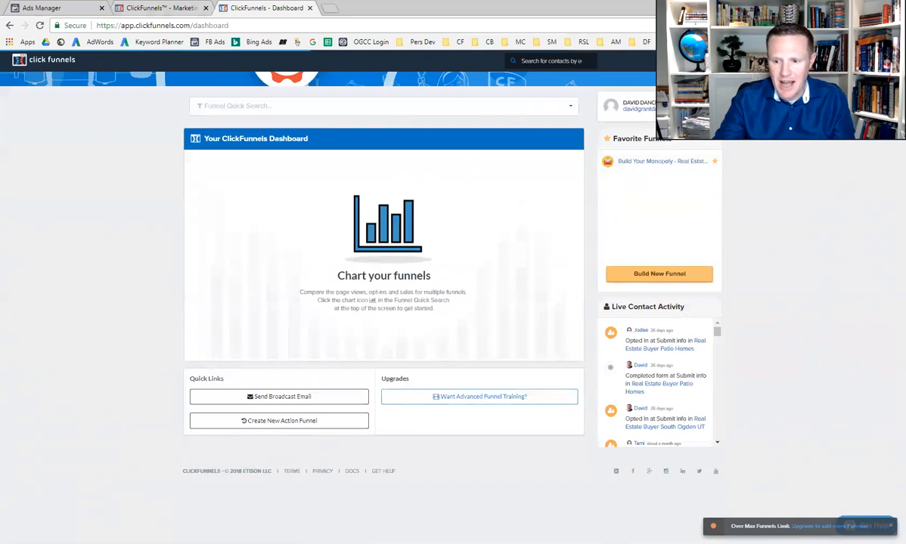
{"action": "left_click", "coordinate": [891, 529]}
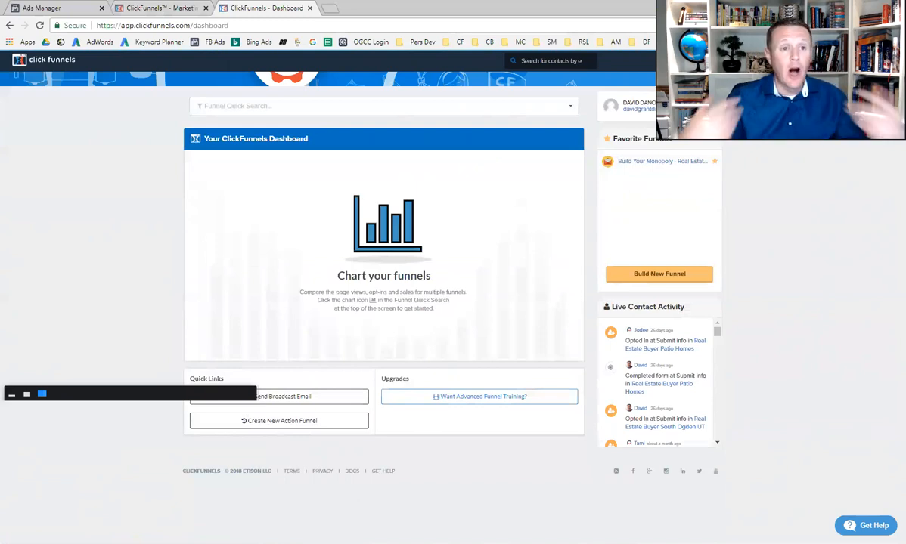
Open the first Guide Funnel - Build Your Monopoly under Shared Funnels and review its Optin page in the page editor
{"action": "left_click", "coordinate": [159, 8]}
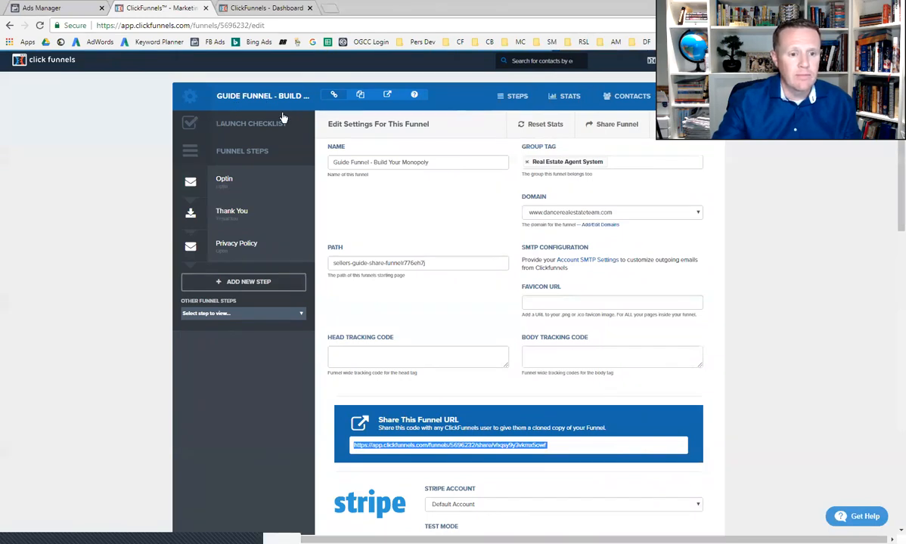
{"action": "mouse_move", "coordinate": [669, 60]}
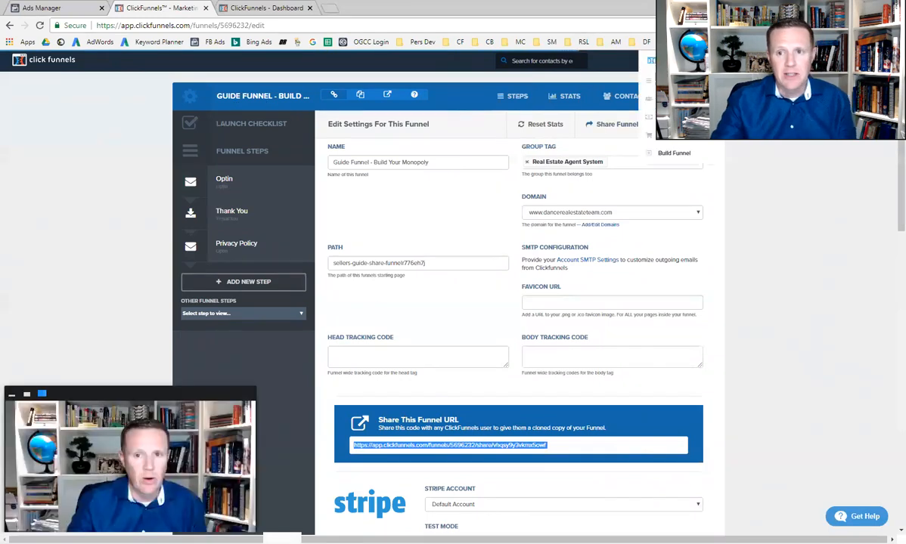
{"action": "left_click", "coordinate": [674, 81]}
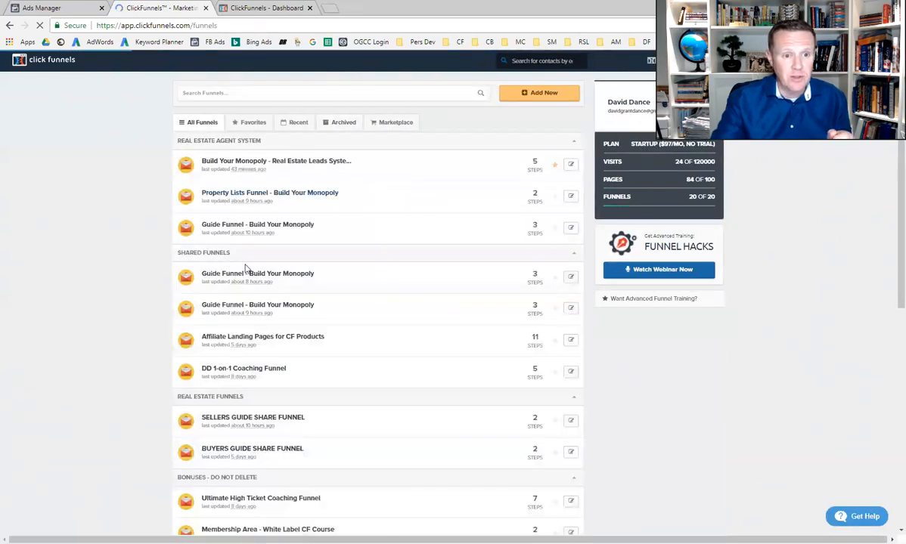
{"action": "left_click", "coordinate": [284, 275]}
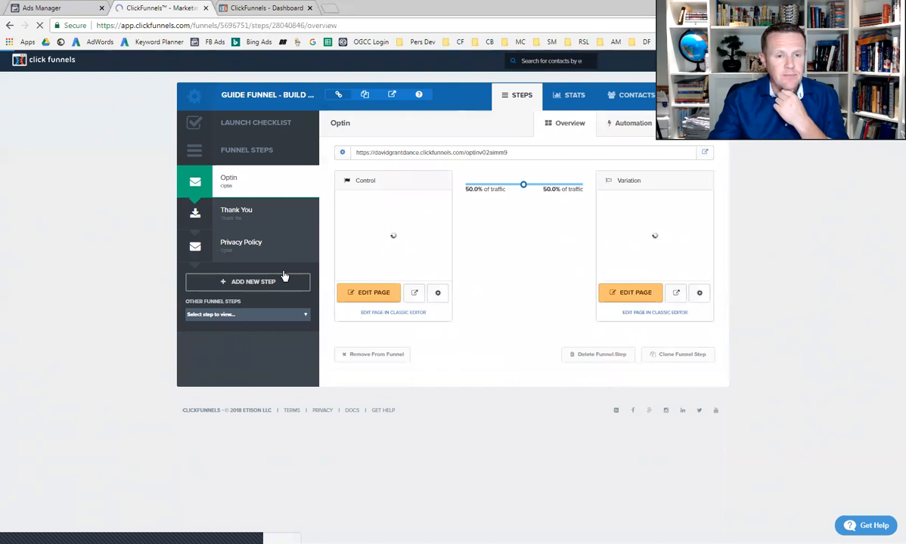
{"action": "left_click", "coordinate": [375, 294]}
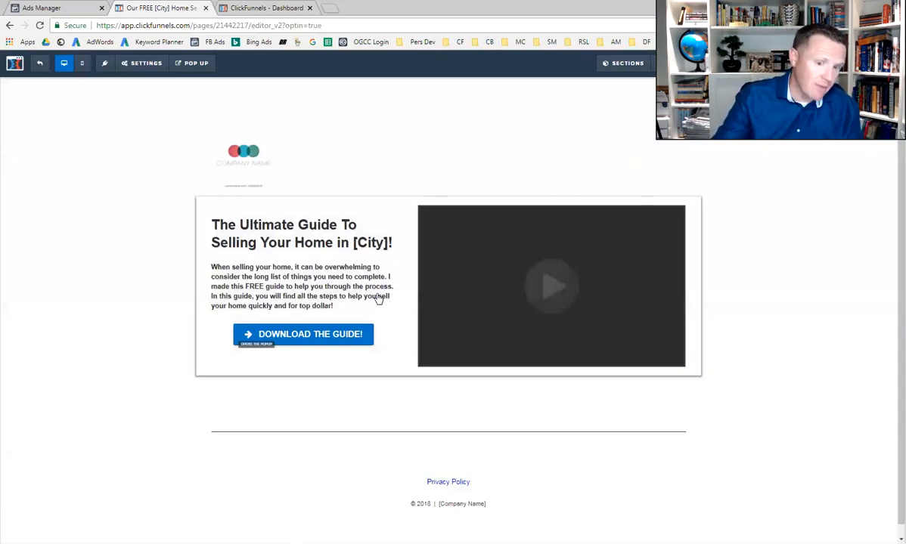
{"action": "mouse_move", "coordinate": [305, 235]}
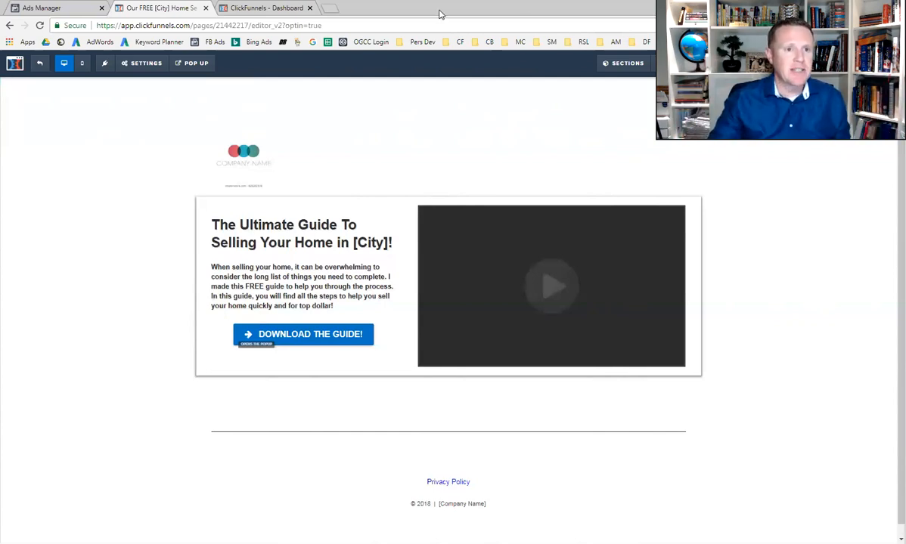
Close the Optin page editor and return to the list of all funnels in ClickFunnels
{"action": "left_click", "coordinate": [204, 8]}
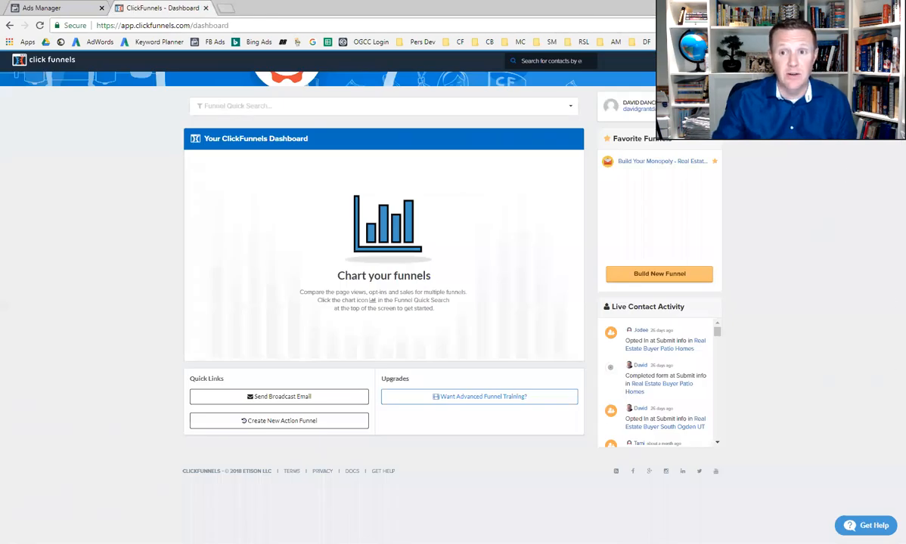
{"action": "mouse_move", "coordinate": [684, 60]}
{"action": "left_click", "coordinate": [684, 81]}
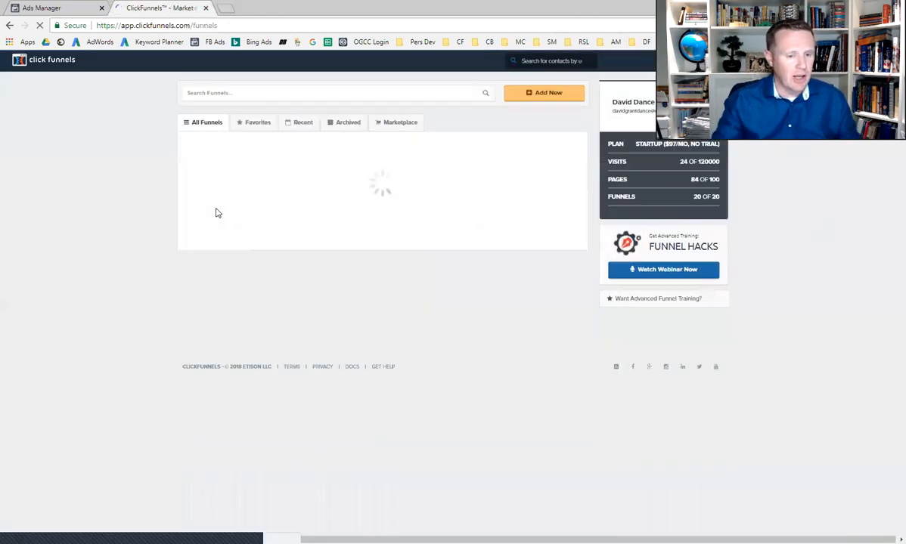